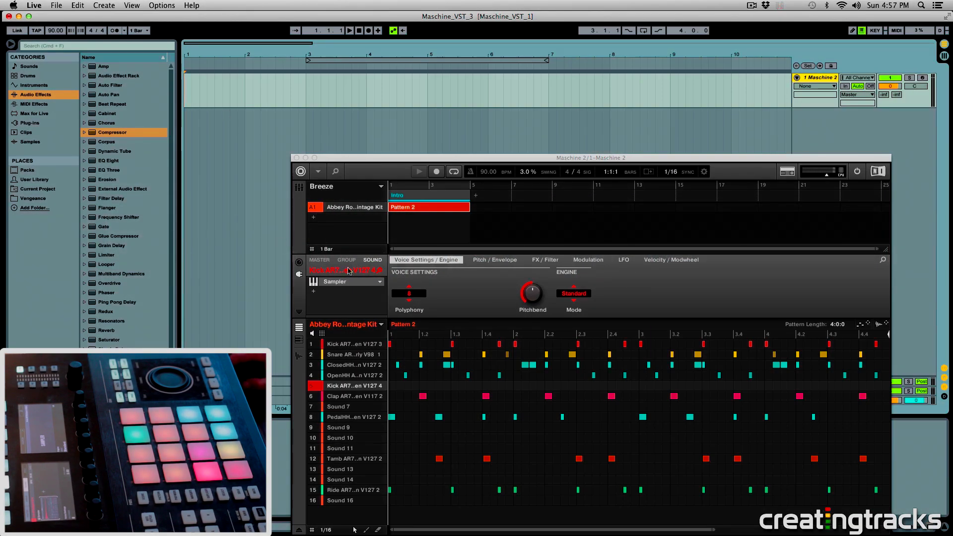
- Select the Kick sound in Maschine 2, then play the arrangement from bar 1
left_click(347, 347)
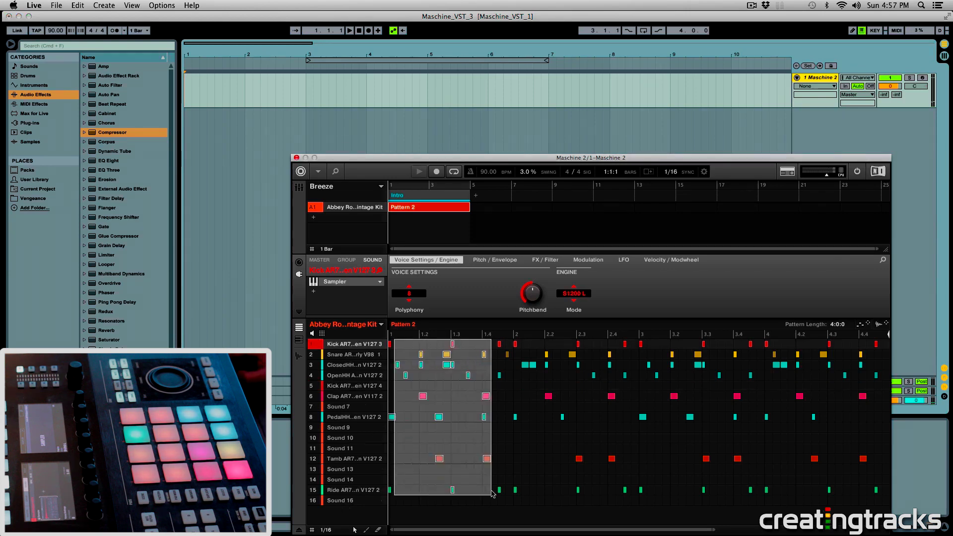
left_click_drag(393, 339, 497, 497)
left_click(816, 128)
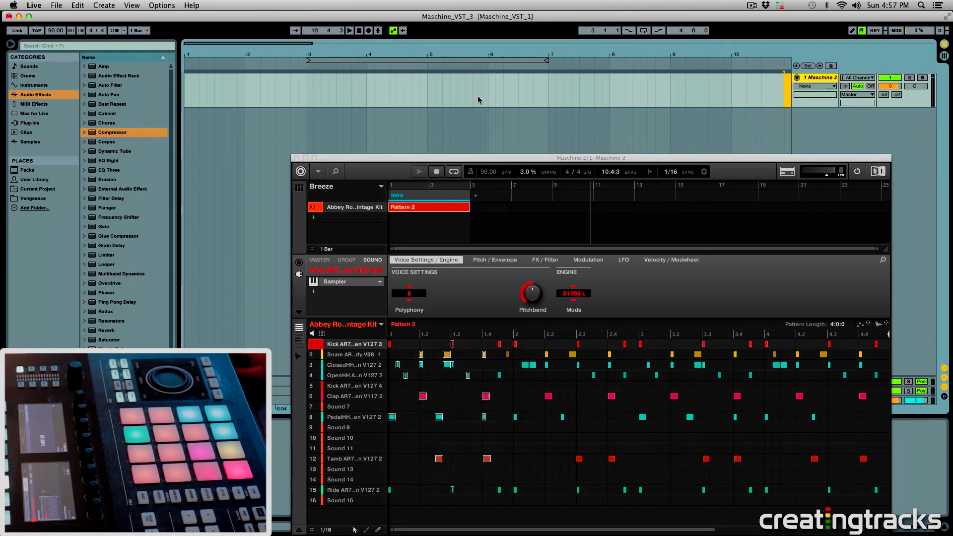
left_click(187, 98)
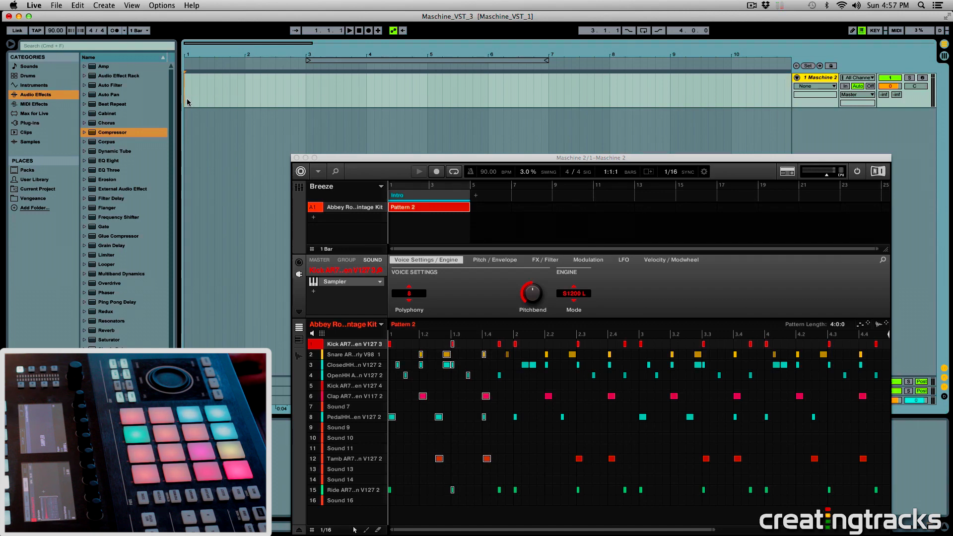
key("space")
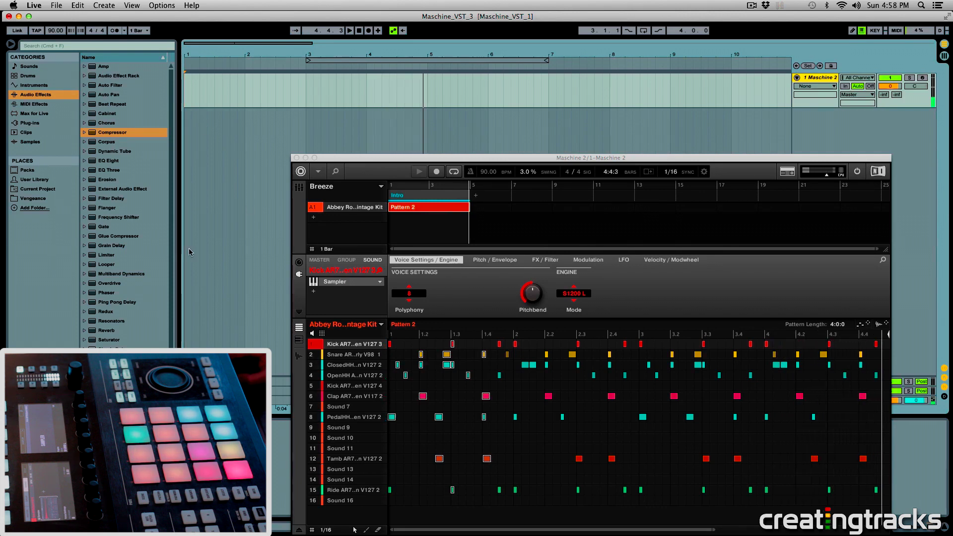
left_click(346, 260)
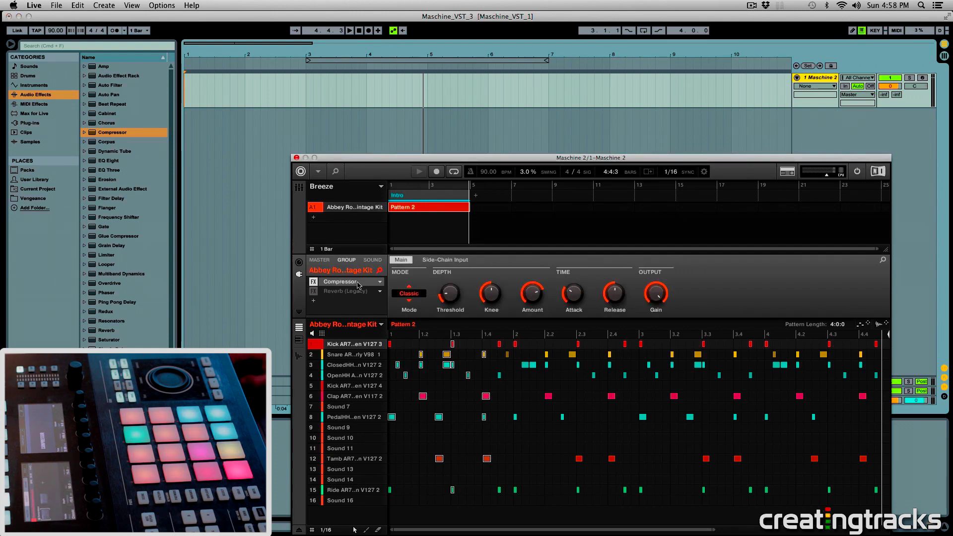
left_click(372, 260)
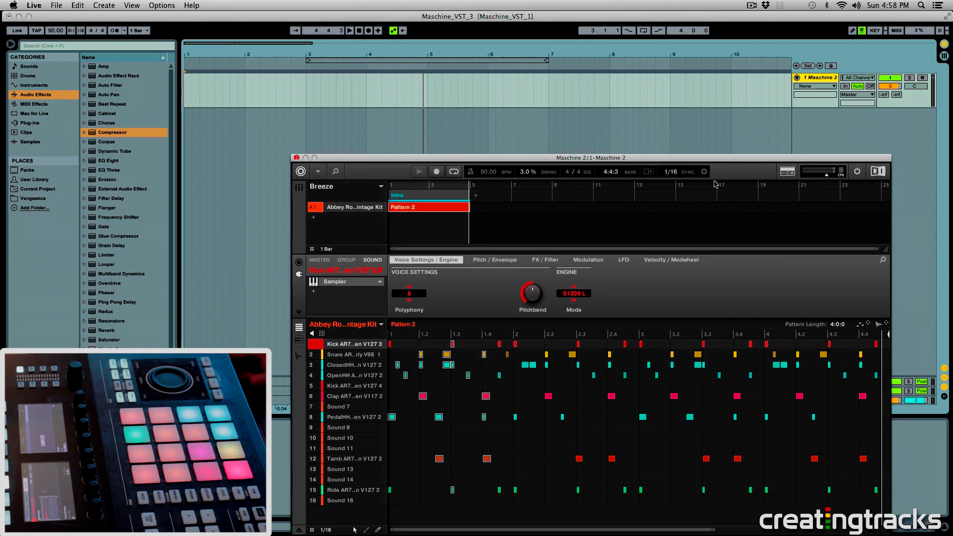
left_click(796, 93)
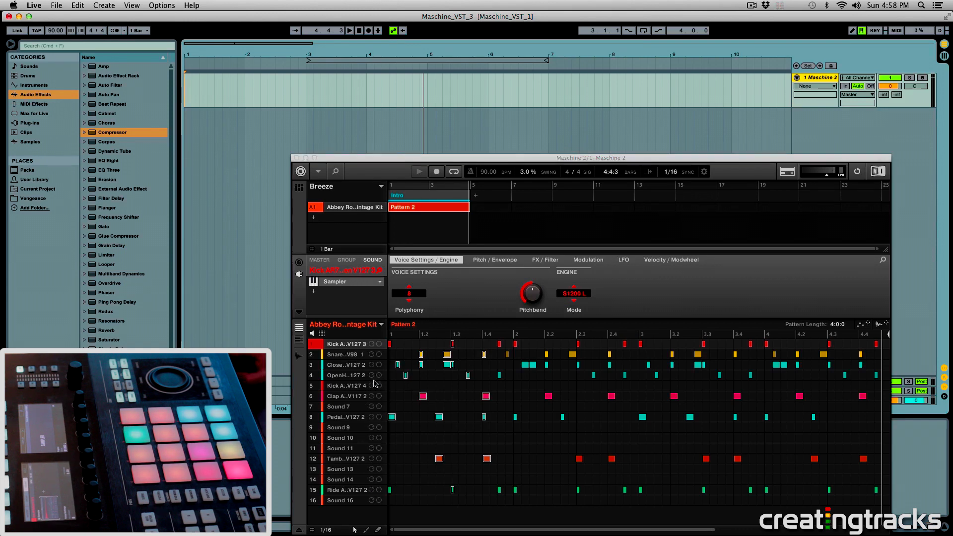
mouse_move(535, 166)
left_mouse_down()
mouse_move(478, 102)
mouse_move(440, 32)
left_mouse_up()
left_click_drag(618, 395, 711, 395)
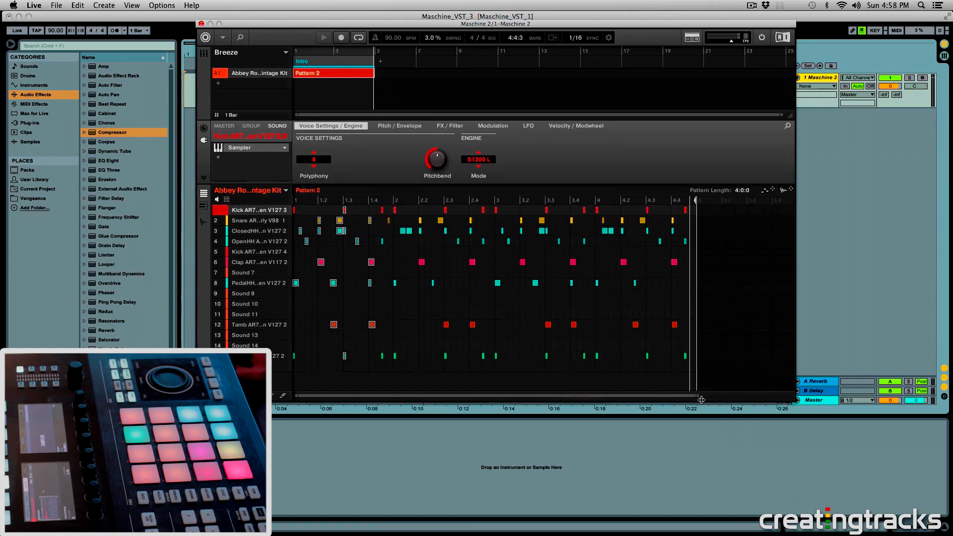
left_click_drag(691, 362, 340, 204)
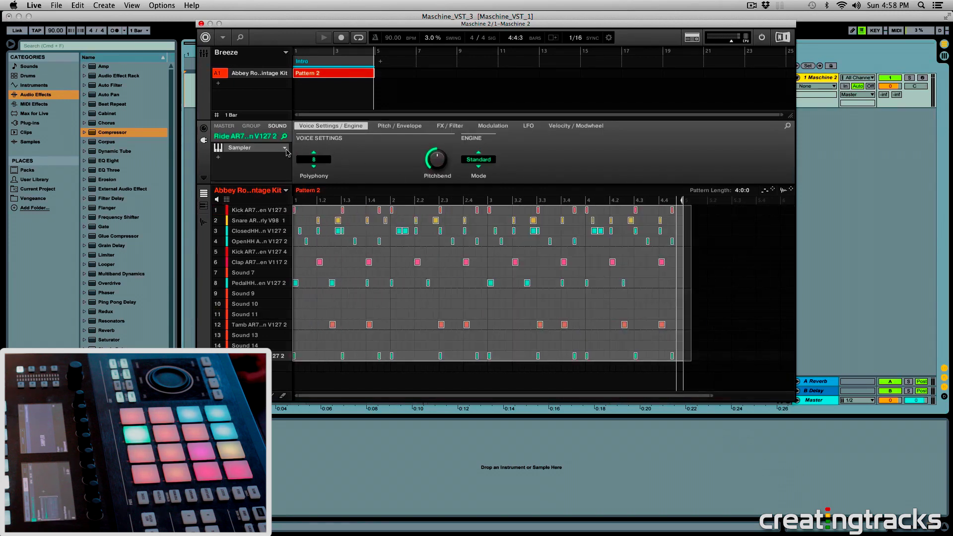
left_click_drag(333, 152, 289, 153)
left_click(277, 367)
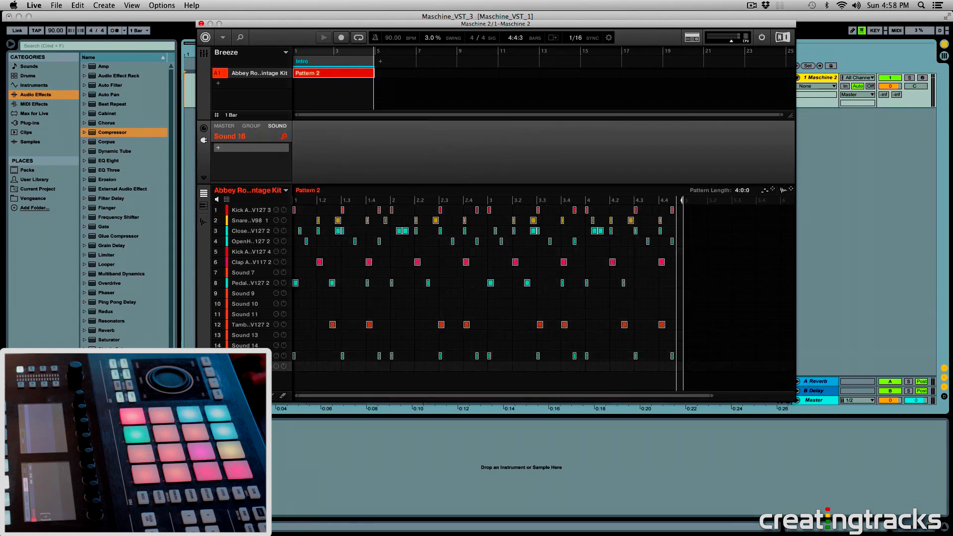
left_click_drag(388, 24, 451, 147)
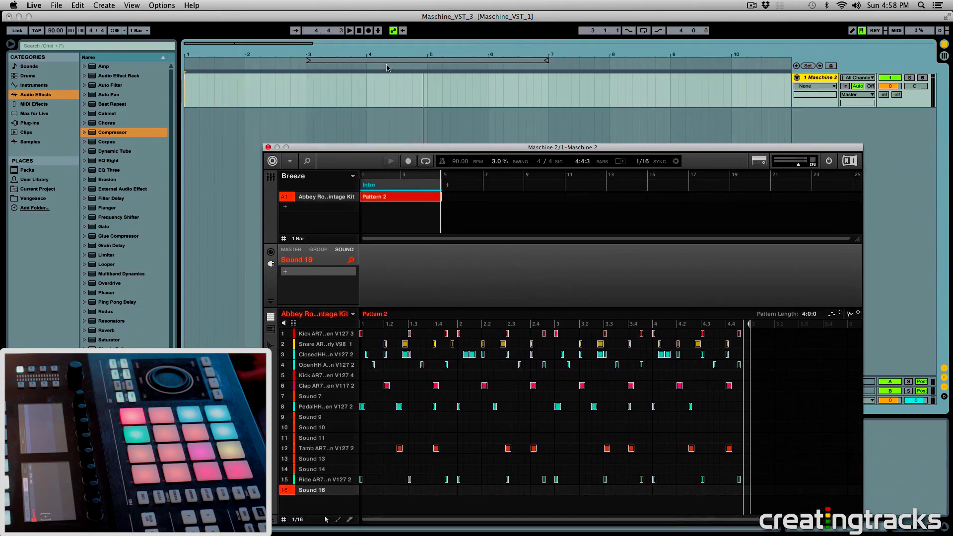
left_click(390, 99)
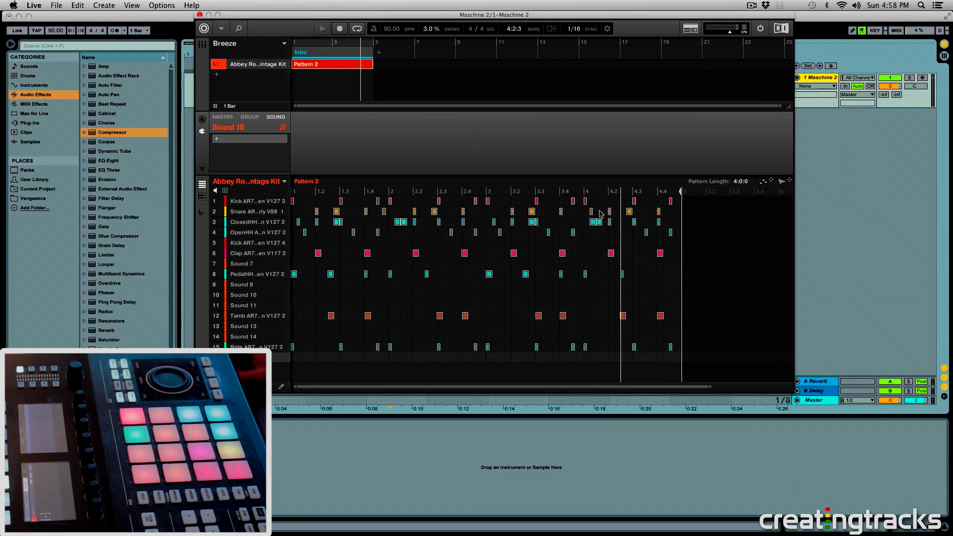
left_click_drag(681, 281, 285, 307)
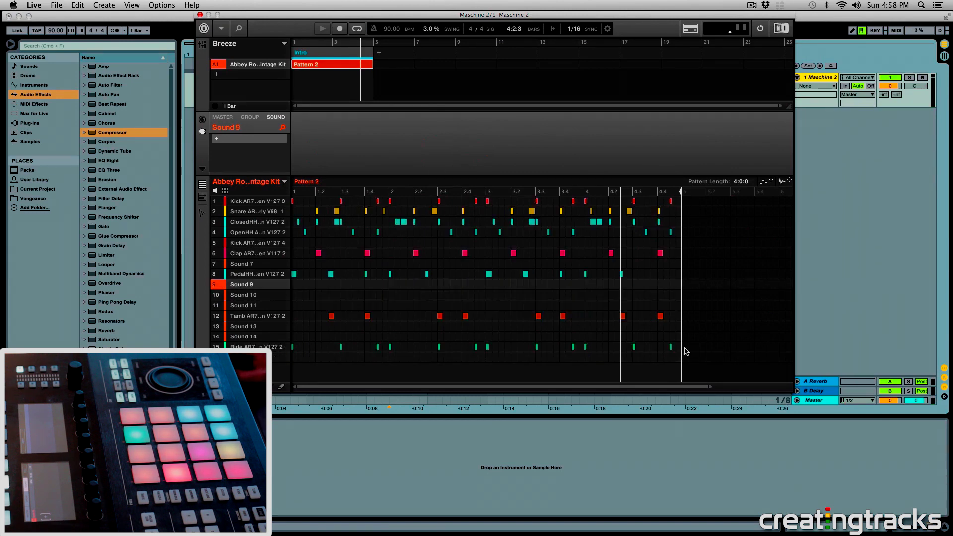
left_click_drag(677, 329, 248, 338)
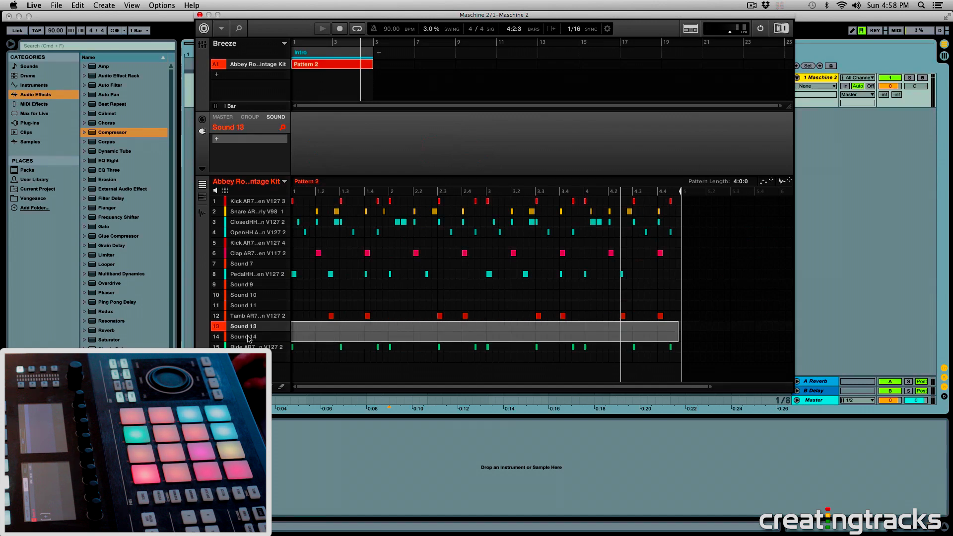
left_click_drag(673, 357, 238, 357)
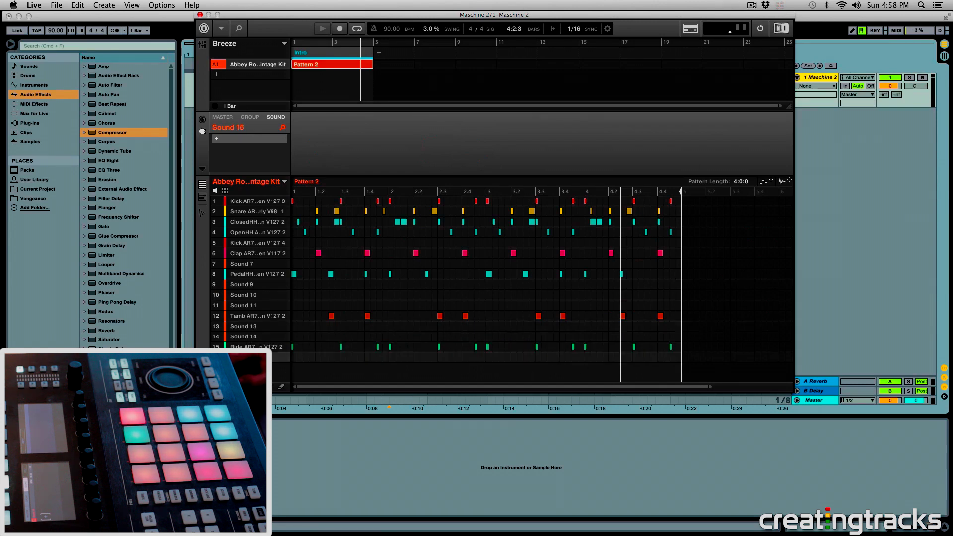
left_click_drag(661, 263, 293, 263)
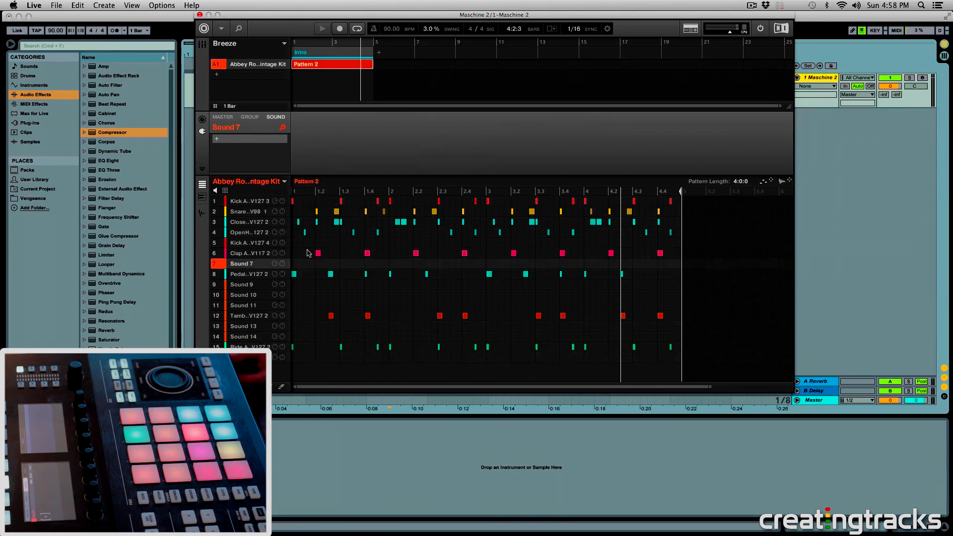
left_click_drag(661, 242, 292, 242)
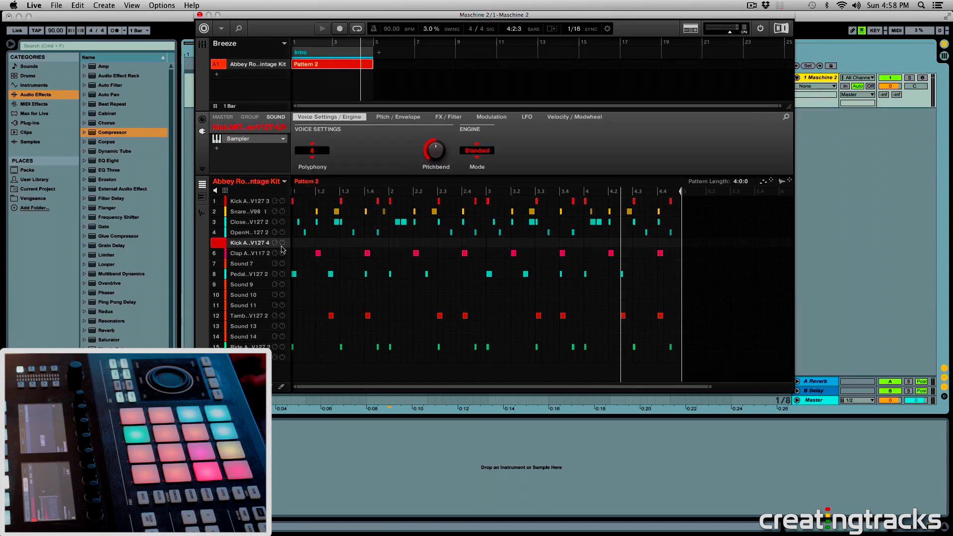
left_click_drag(308, 10, 407, 221)
- Insert new audio tracks after the Maschine 2 track with Cmd+T
left_click(405, 95)
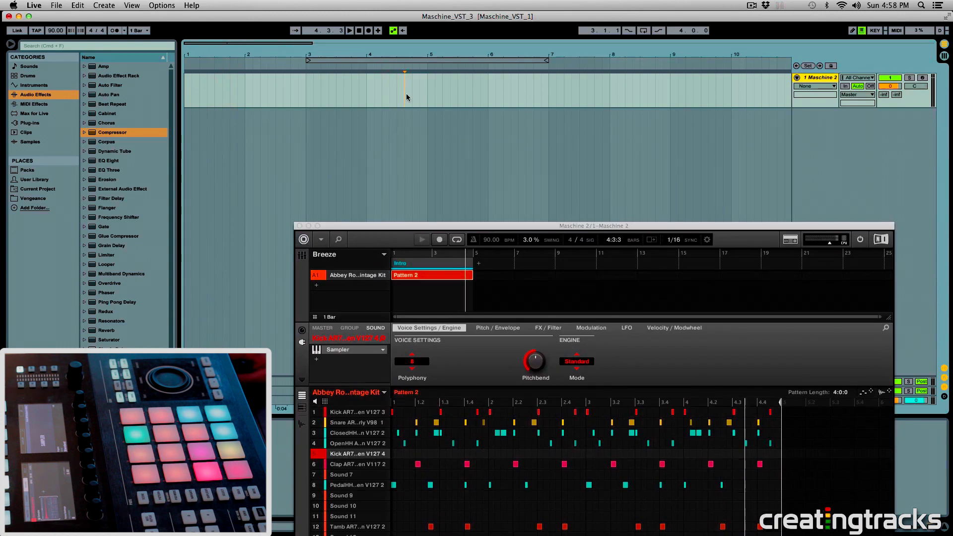
right_click(803, 121)
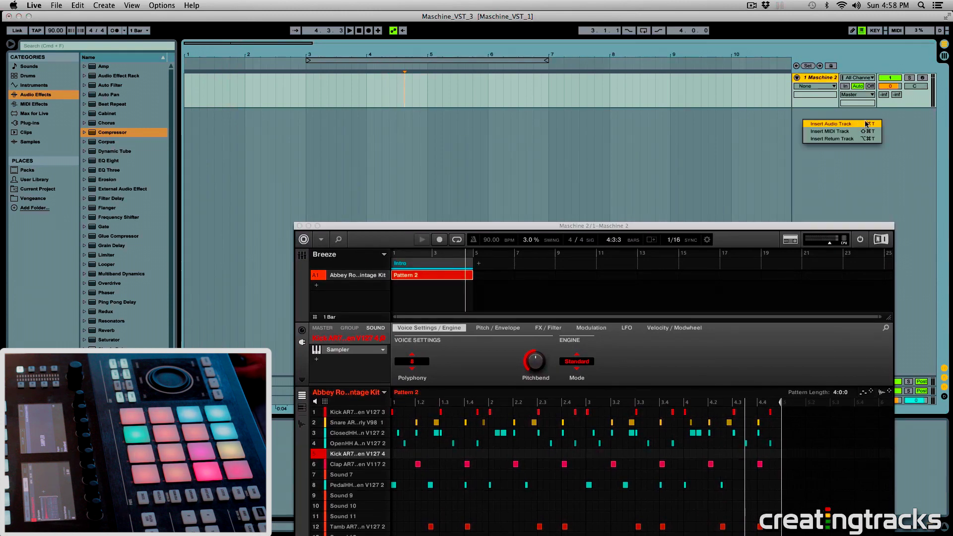
left_click(725, 111)
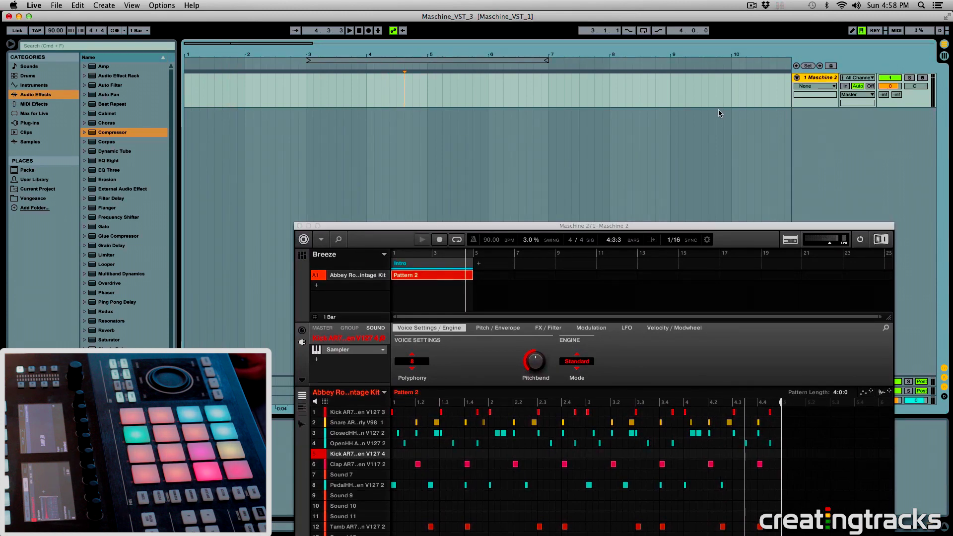
key("super+t")
key("super+t")
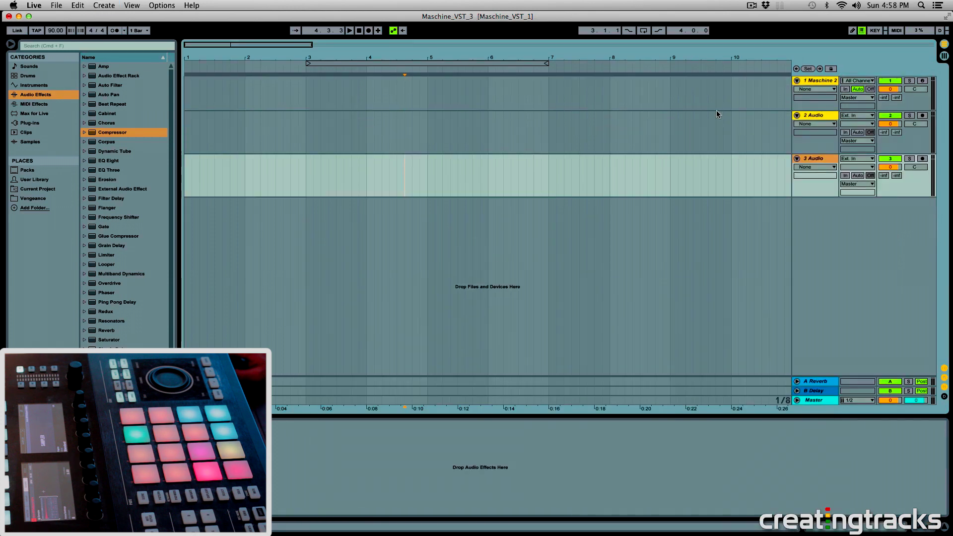
key("super+t")
key("super+t")
key("super+t")
key("super+t")
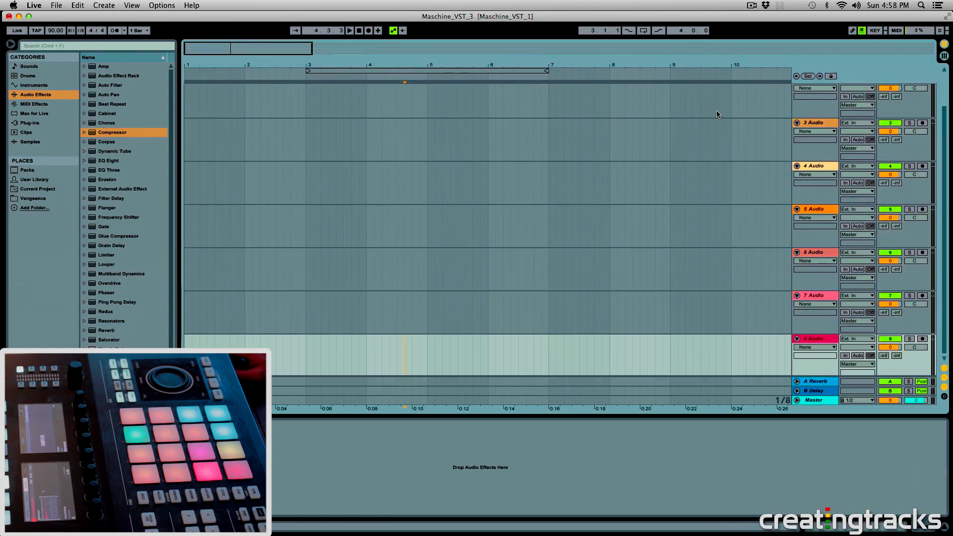
key("super+t")
key("super+t")
- Shrink the new audio tracks, select tracks 2–9, and switch to Session View
key("super+a")
left_click_drag(828, 159, 827, 134)
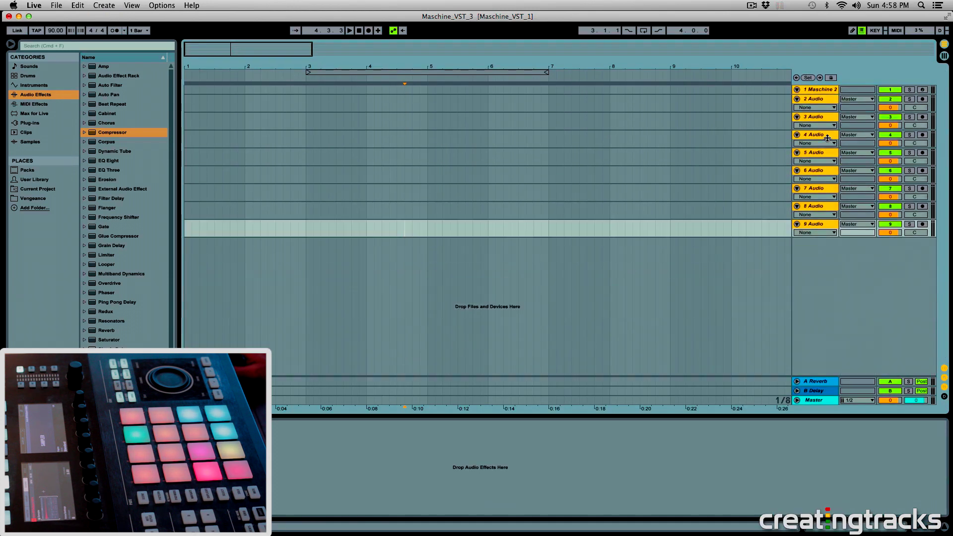
left_click(633, 139)
left_click(809, 101)
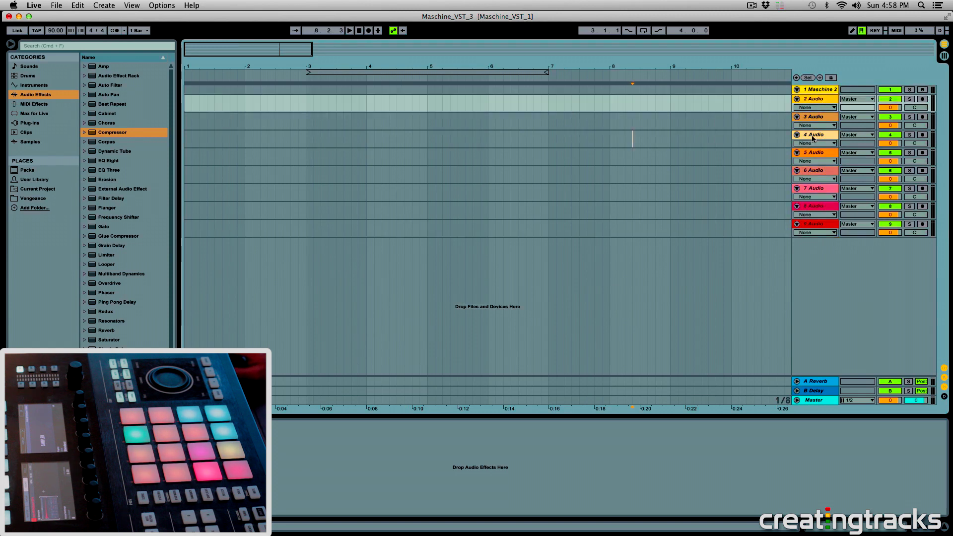
left_click(813, 225, "shift")
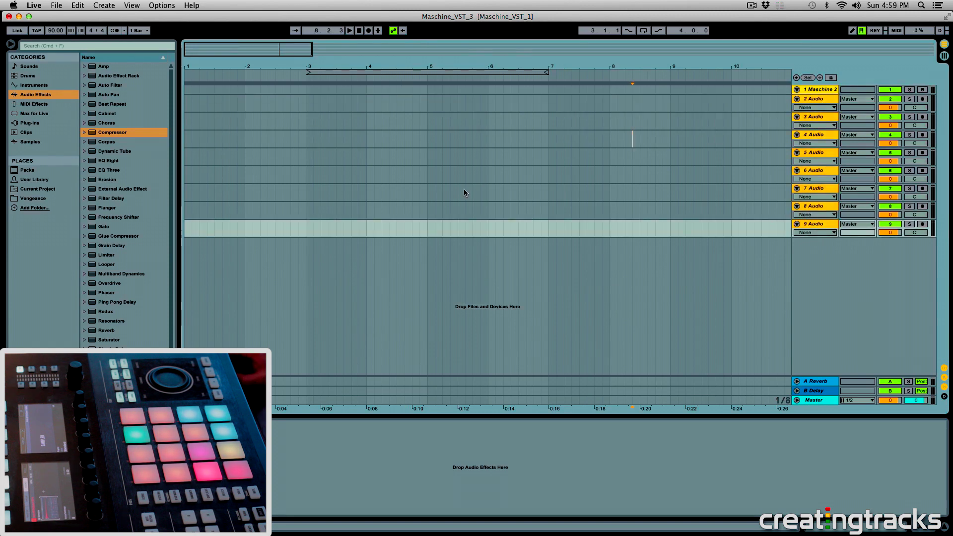
key("Tab")
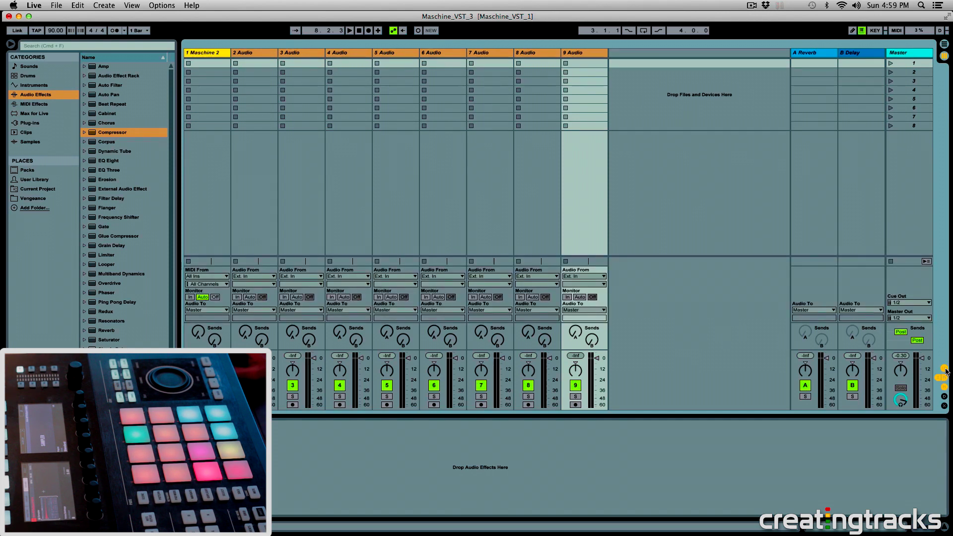
- Set Audio From to 1-Maschine 2 on audio tracks 2–9 together
left_click(571, 65)
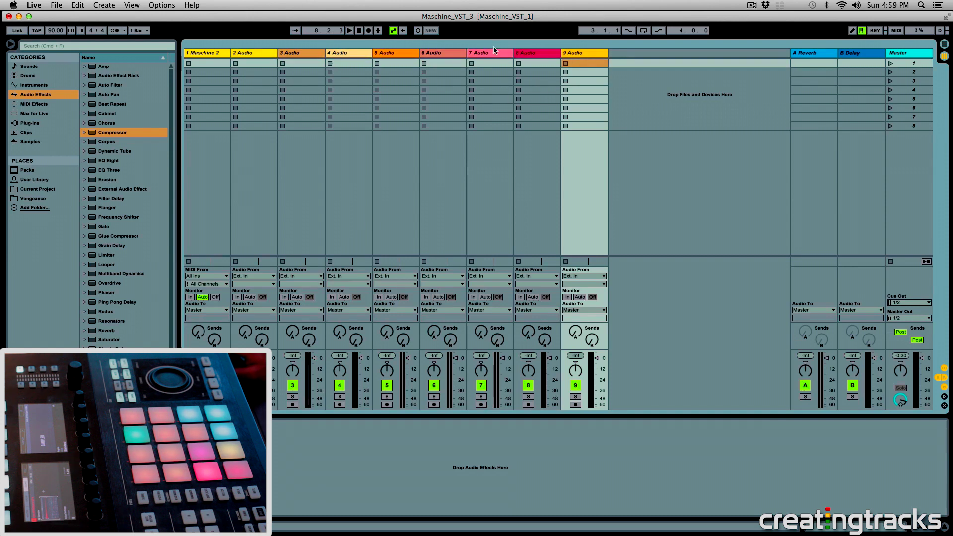
left_click(254, 54, "shift")
left_click(252, 56)
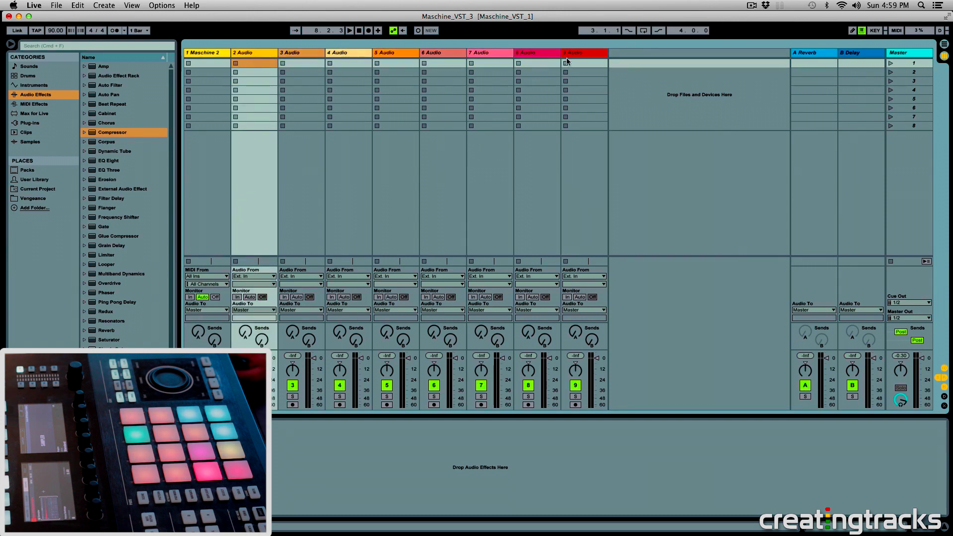
left_click(578, 55, "shift")
left_click(247, 276)
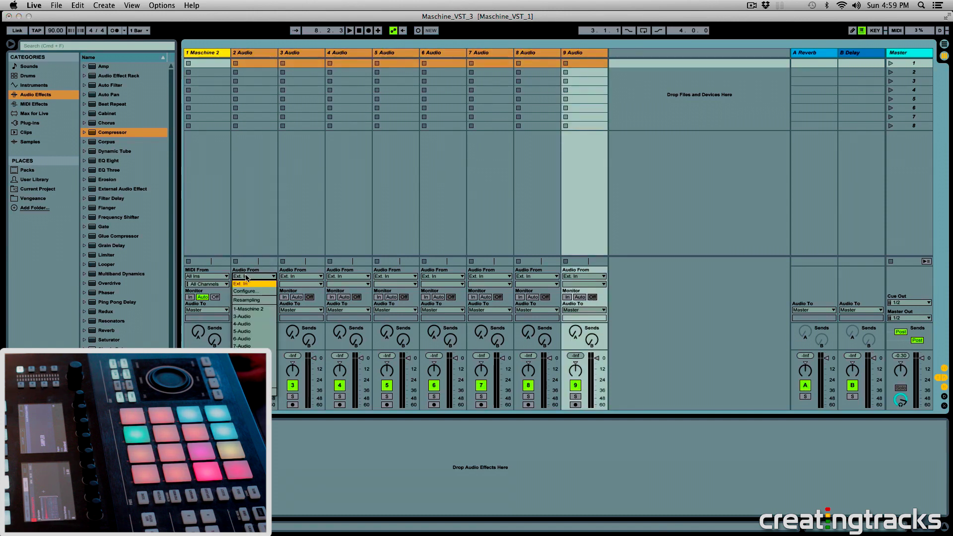
left_click(259, 308)
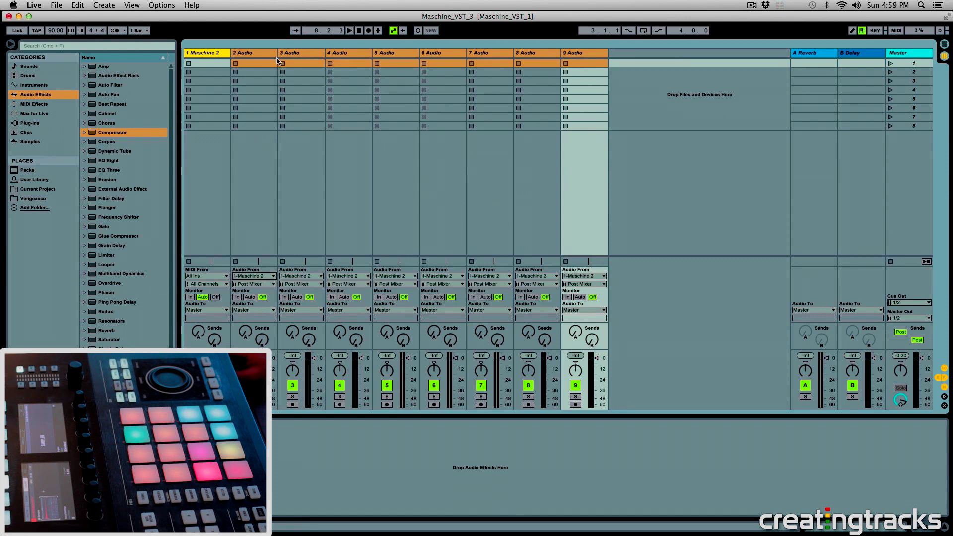
- Set the input channels of tracks 2–5 to Maschine Out 2 through Out 5
left_click(257, 55)
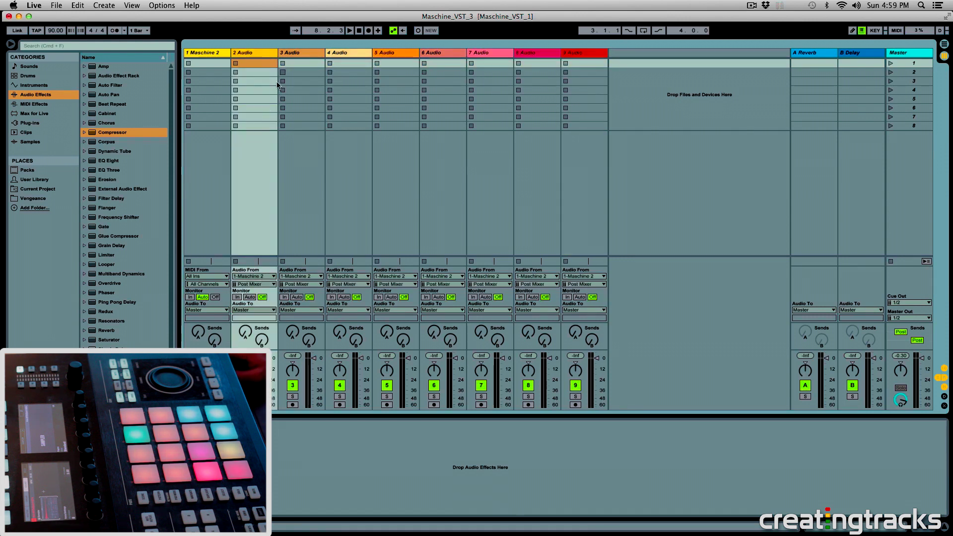
left_click(251, 285)
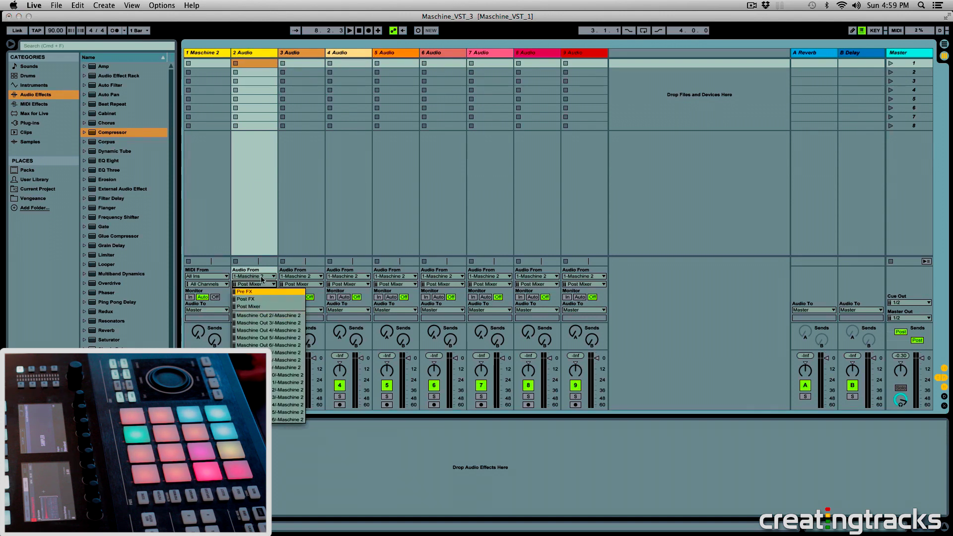
left_click(273, 315)
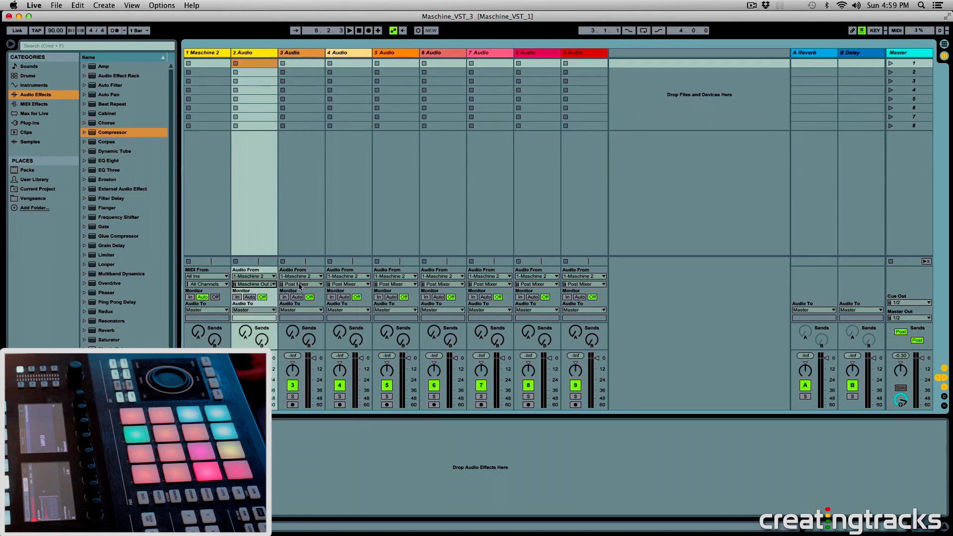
left_click(299, 284)
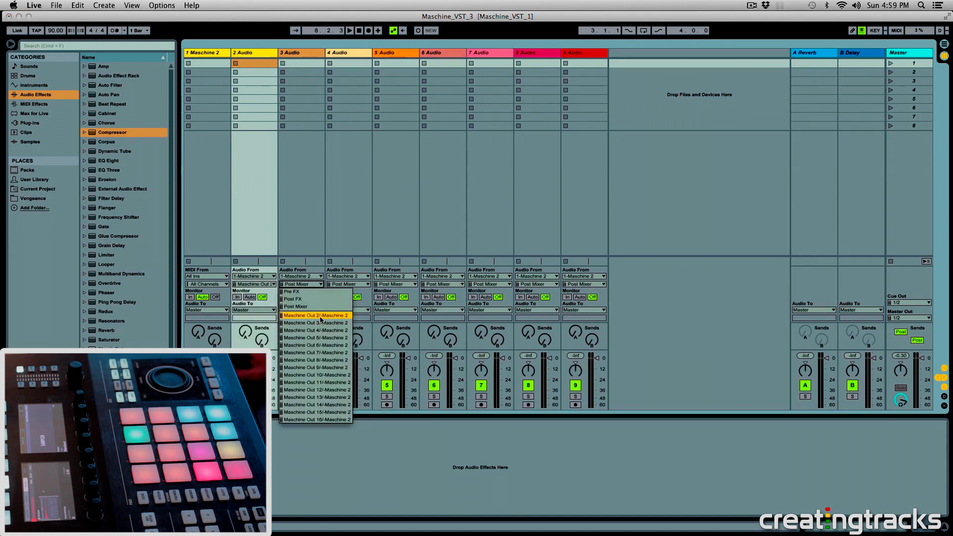
left_click(262, 285)
left_click(313, 286)
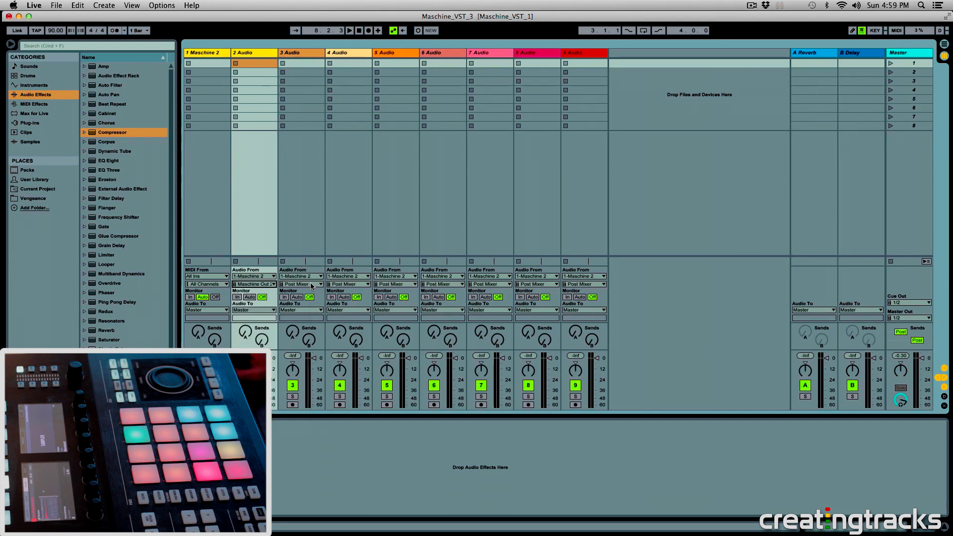
left_click(312, 323)
left_click(342, 286)
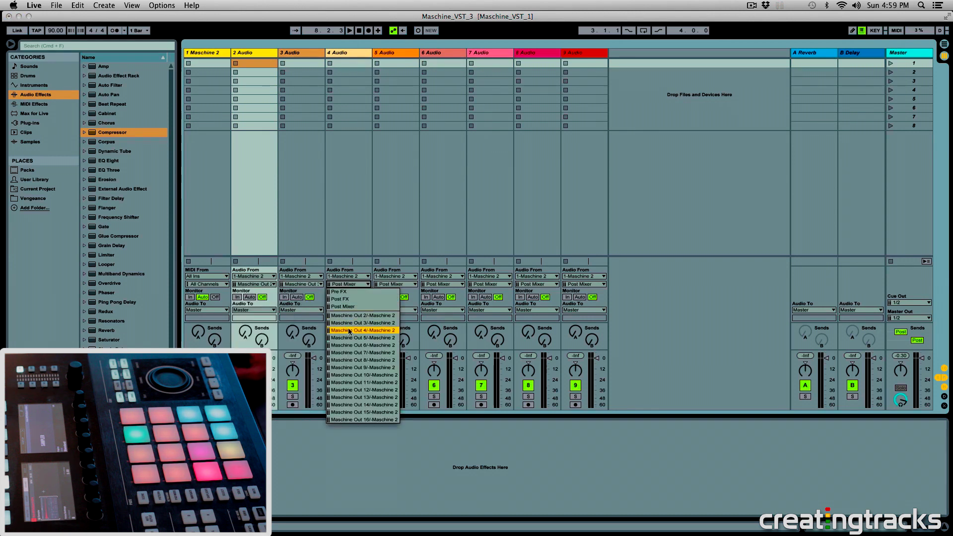
left_click(357, 329)
left_click(397, 285)
left_click(401, 341)
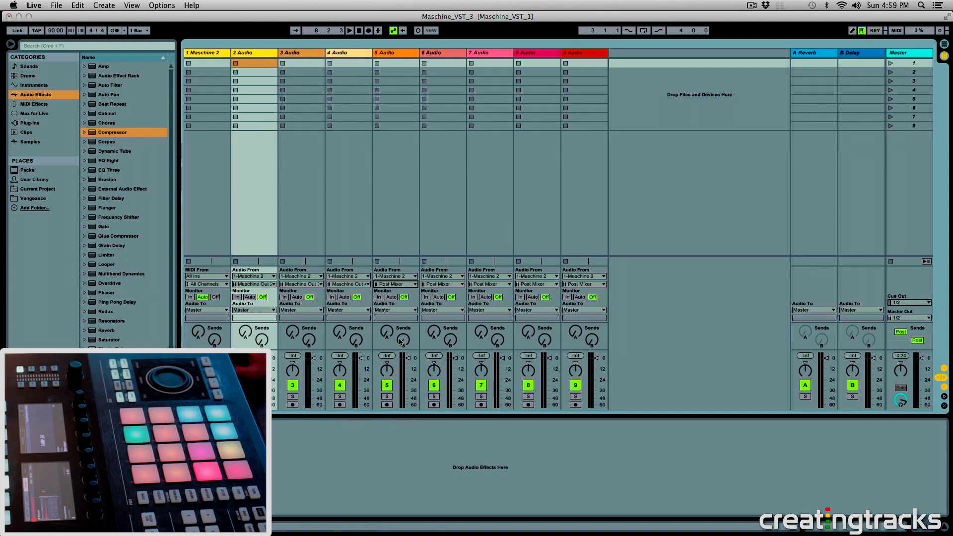
- Set the input channels of tracks 6–9 to Maschine Out 6 through Out 9
left_click(435, 286)
left_click(456, 342)
left_click(490, 286)
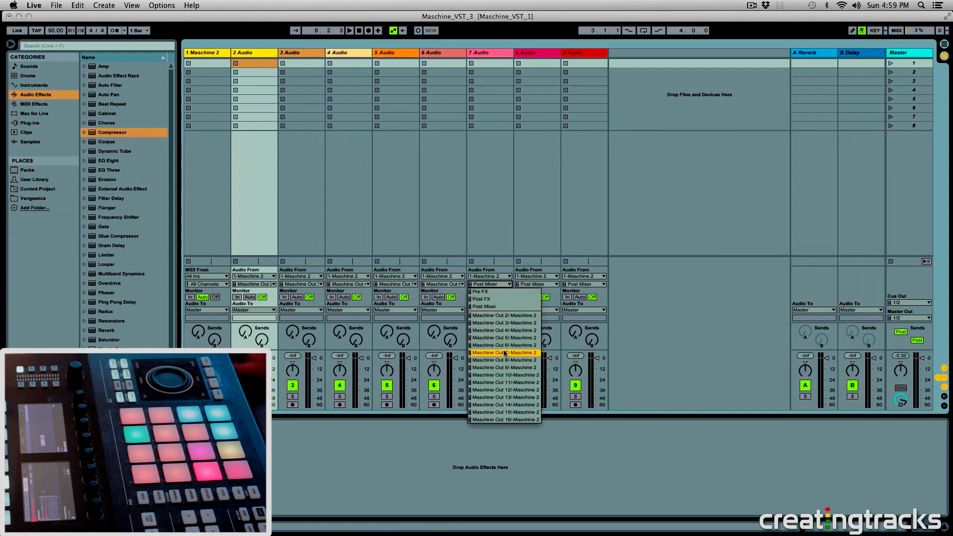
left_click(496, 353)
left_click(539, 286)
left_click(550, 361)
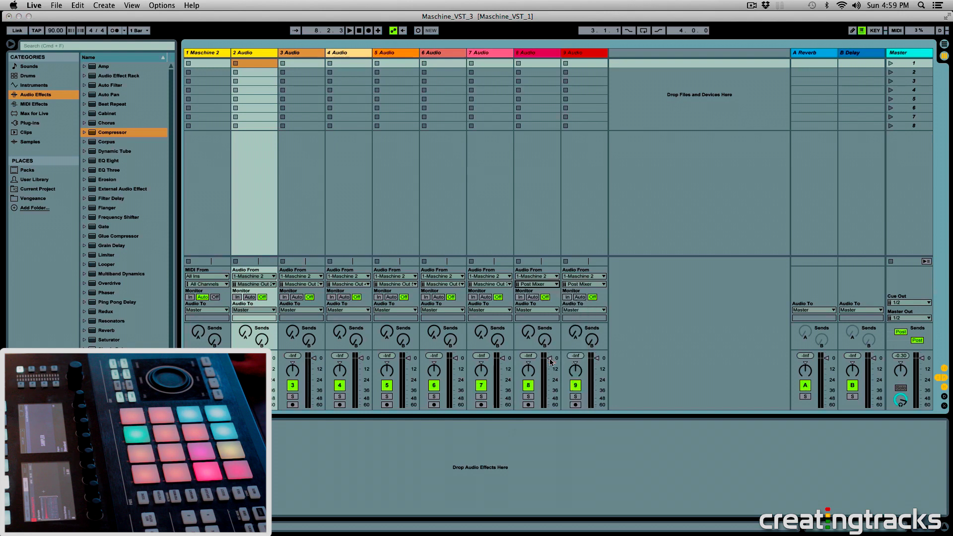
left_click(583, 284)
left_click(595, 369)
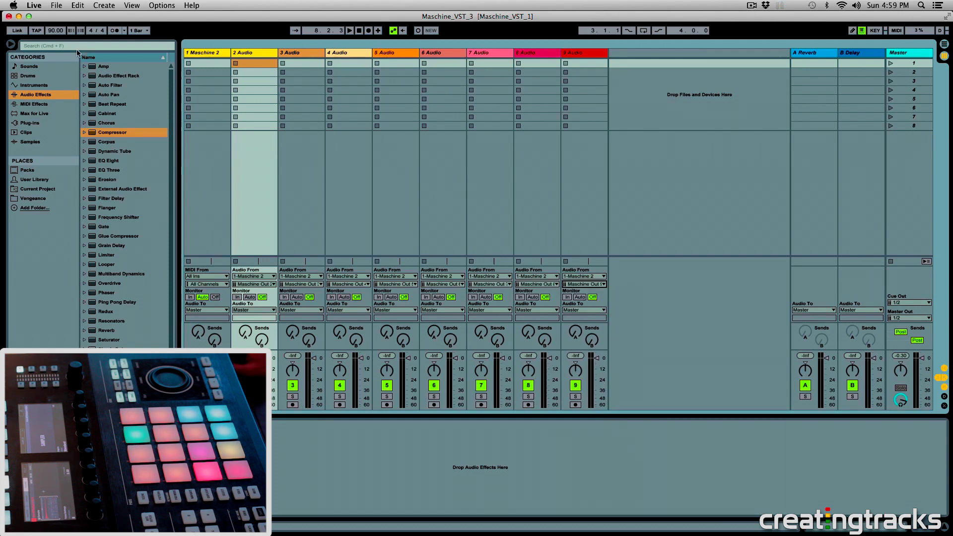
left_click(591, 59)
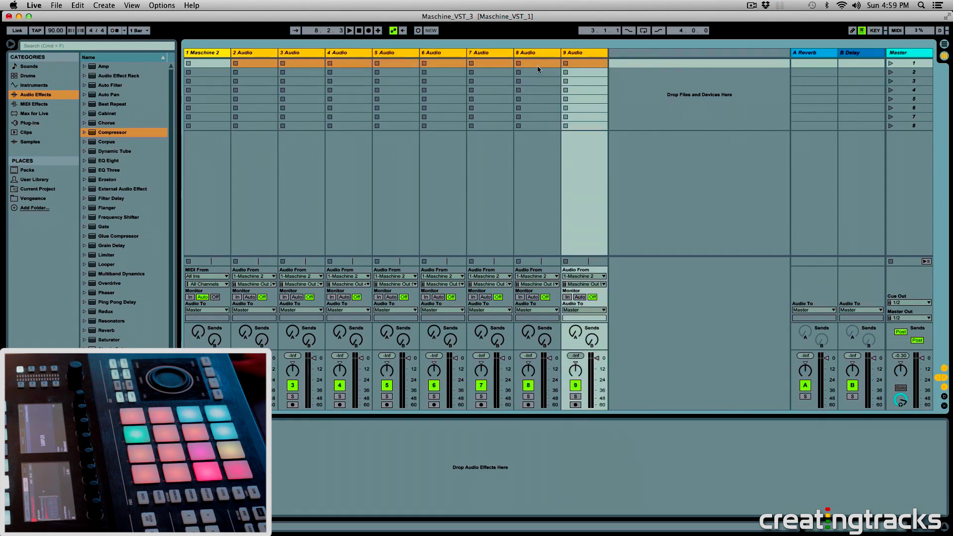
key("Tab")
- Open Maschine 2 on track 1, select the Kick sound, and show its Channel Output settings
left_click(351, 119)
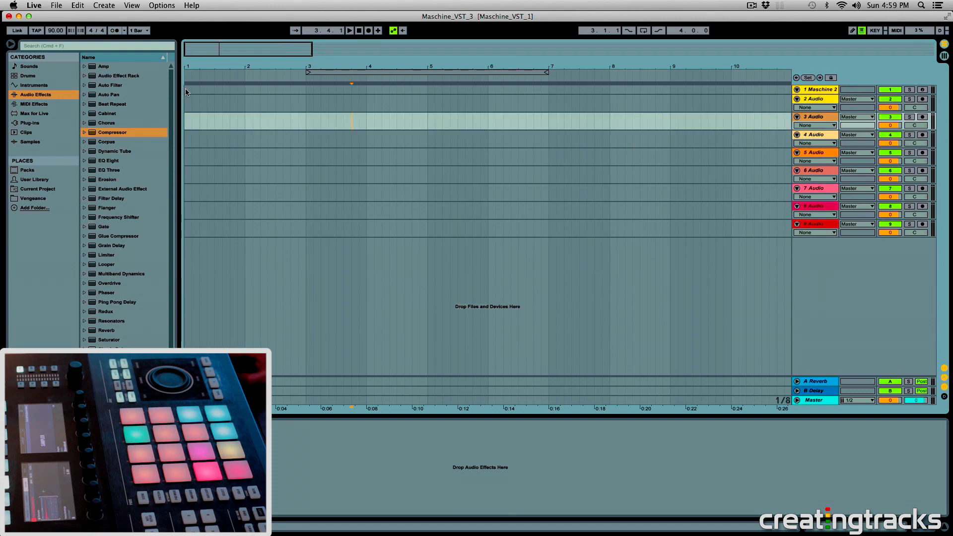
left_click(186, 90)
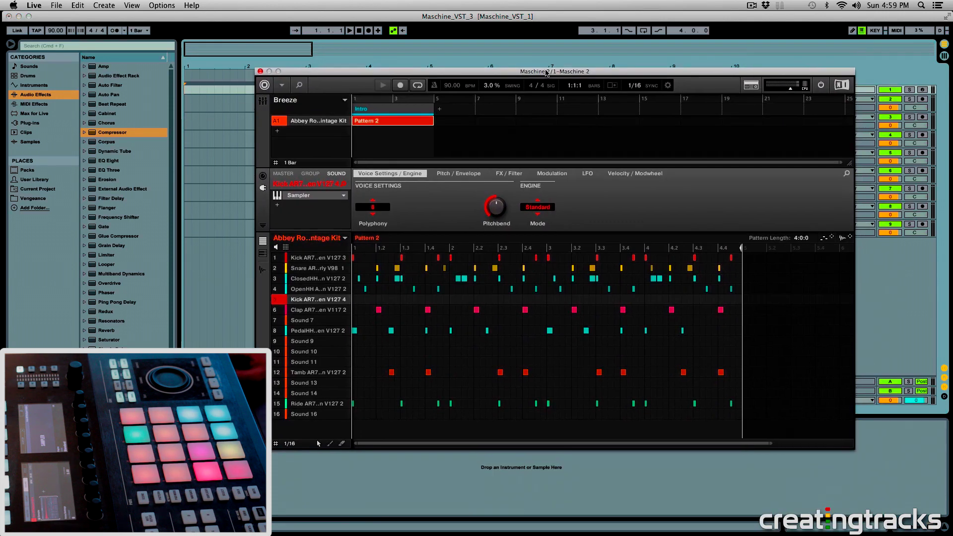
left_click_drag(586, 159, 546, 59)
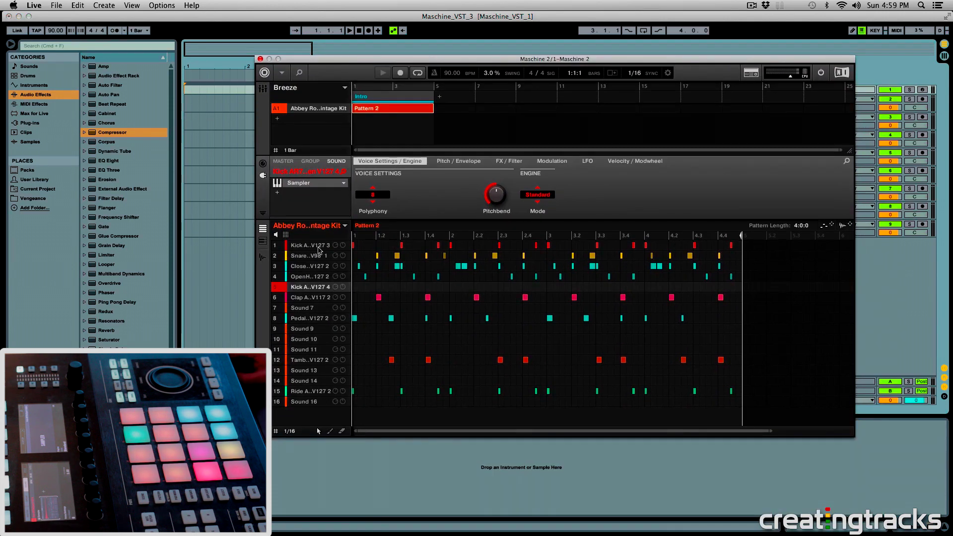
left_click_drag(652, 61, 636, 19)
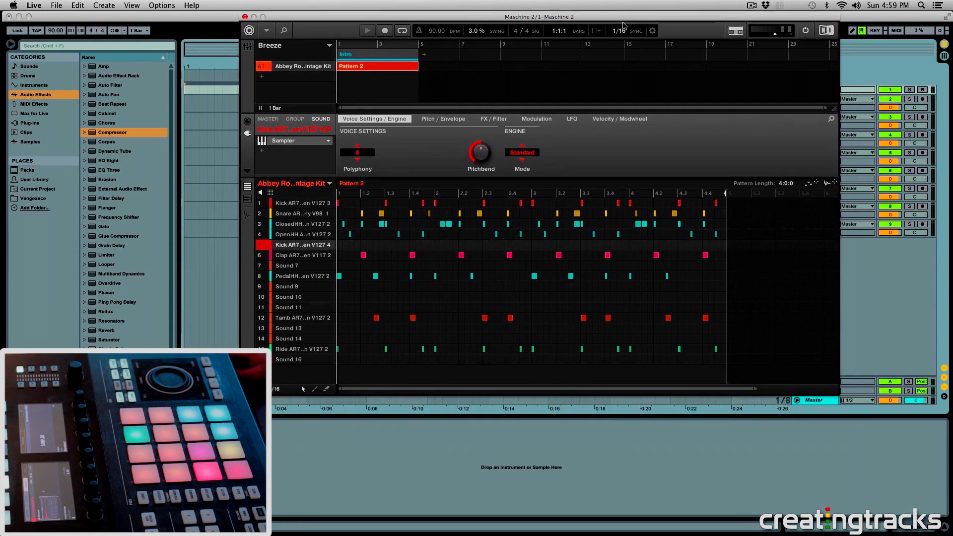
left_click(286, 205)
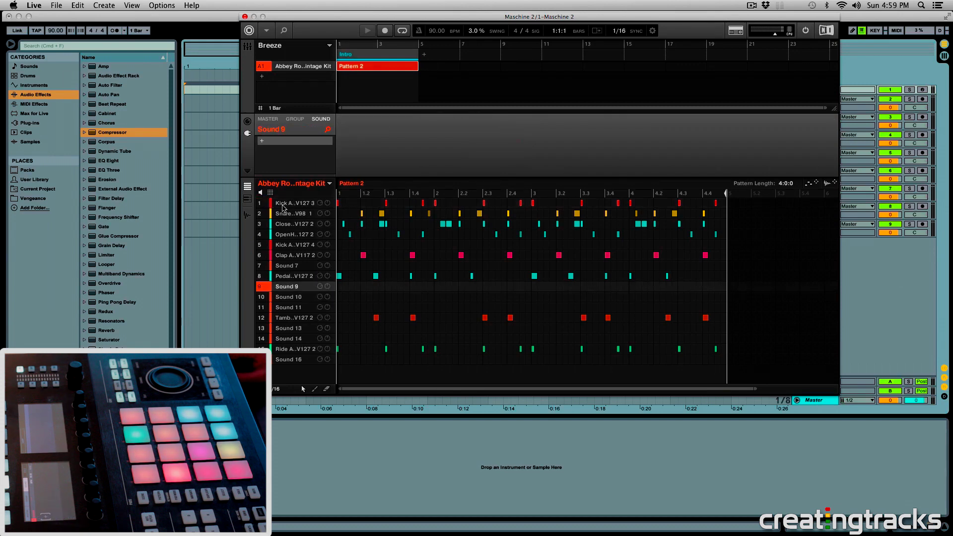
left_click(248, 121)
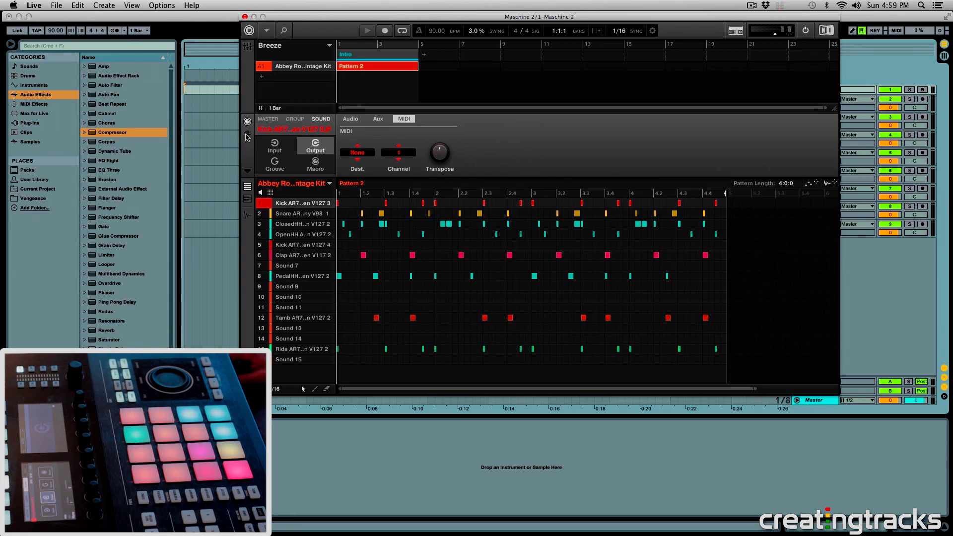
left_click(246, 134)
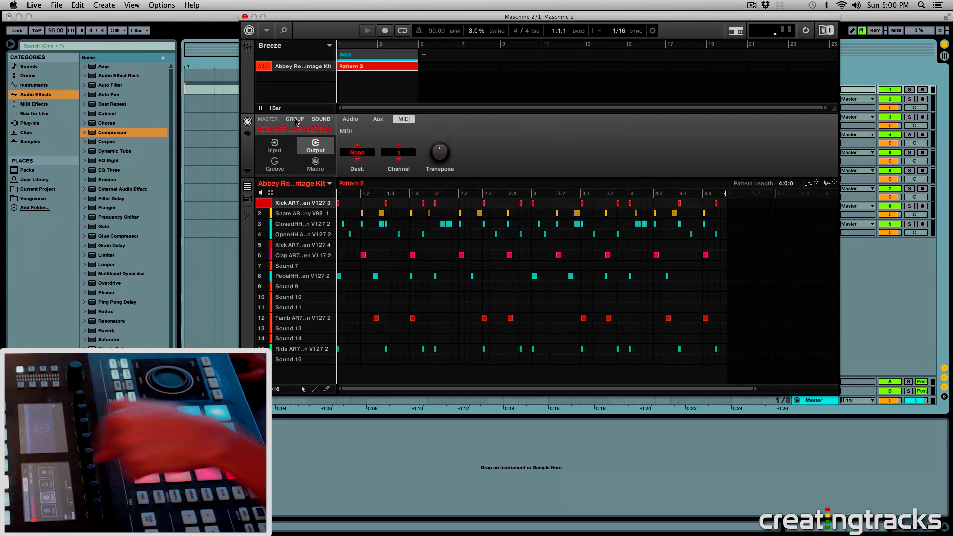
mouse_move(297, 209)
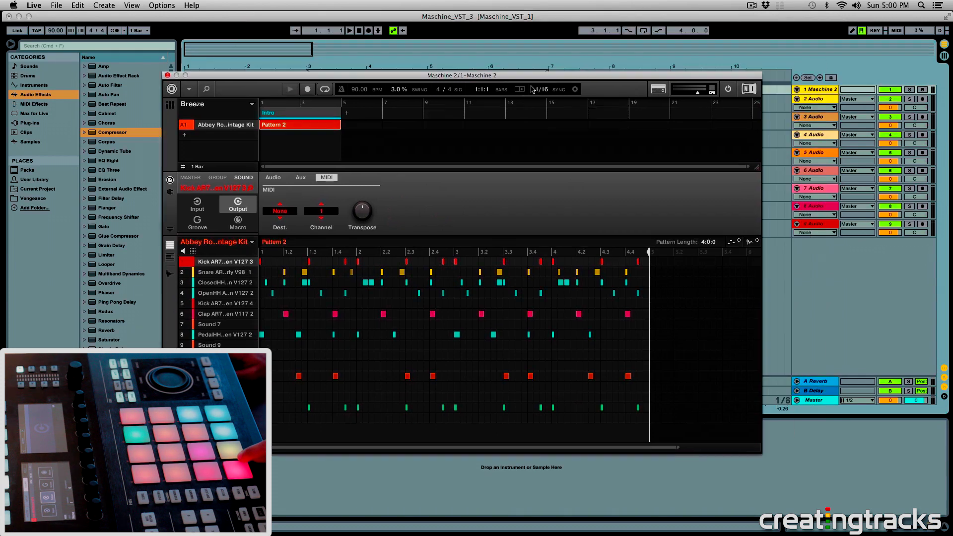
- Close the Maschine window and confirm track 2's input stays on the Maschine routing
left_click_drag(619, 28, 521, 109)
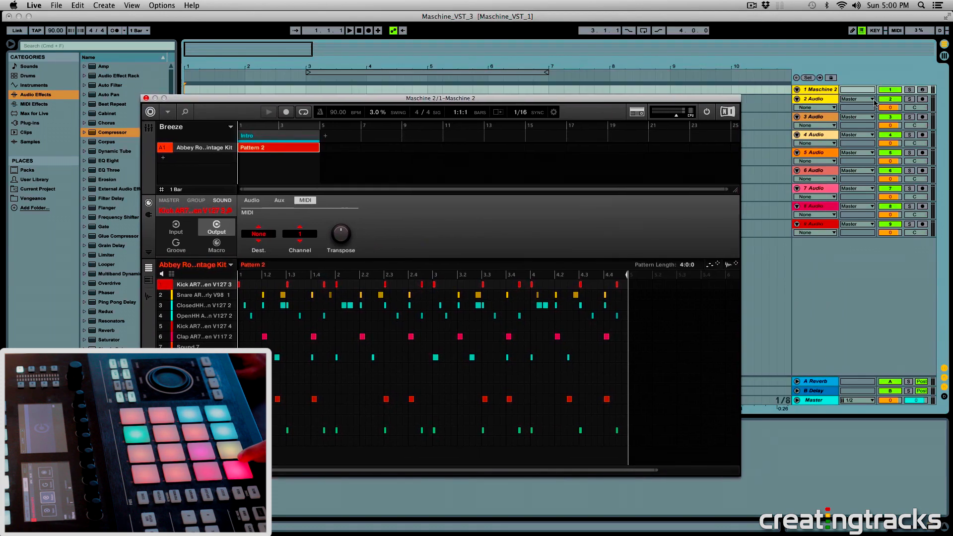
key("super+alt+p")
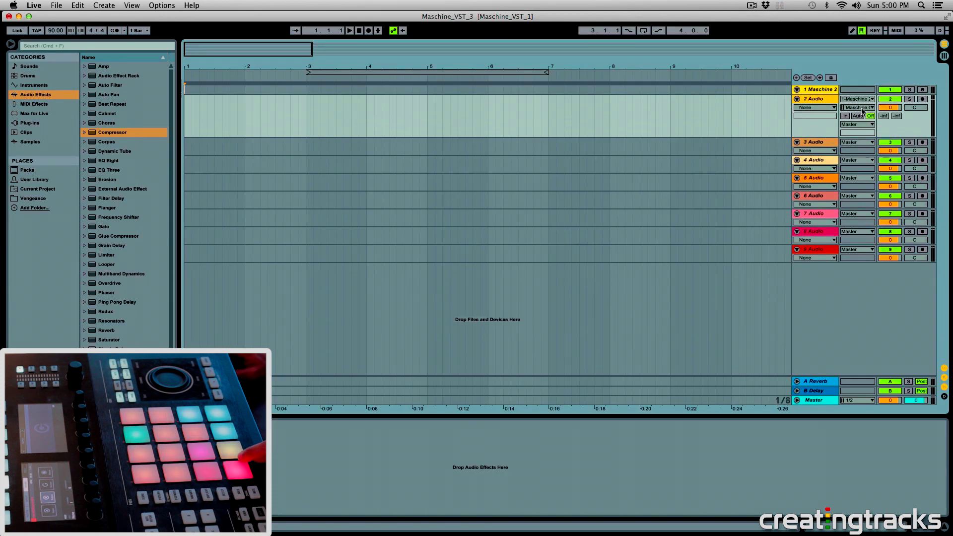
left_click(862, 108)
left_click(821, 132)
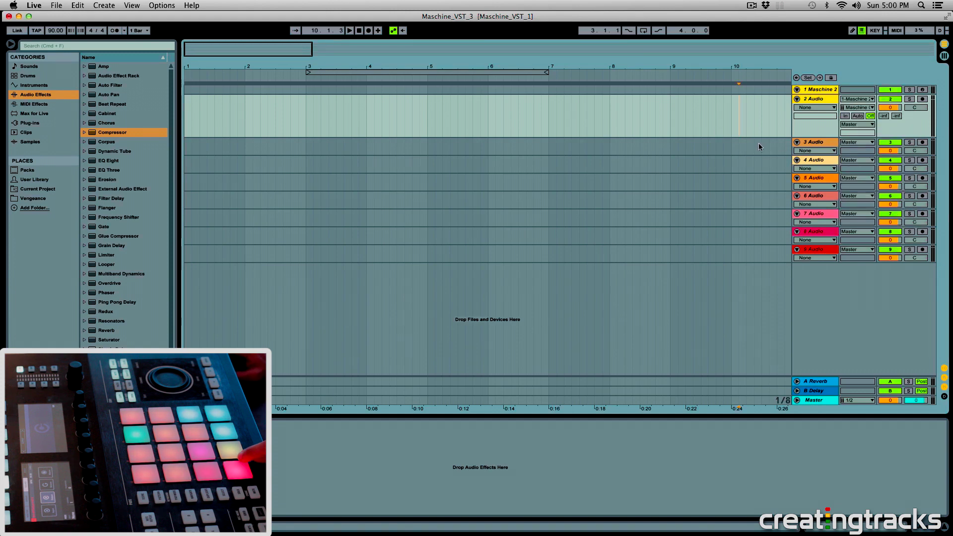
left_click_drag(759, 147, 771, 255)
- Reopen Maschine 2 and show the Kick sound's Audio output, routed to Ext. 1
left_click(186, 117)
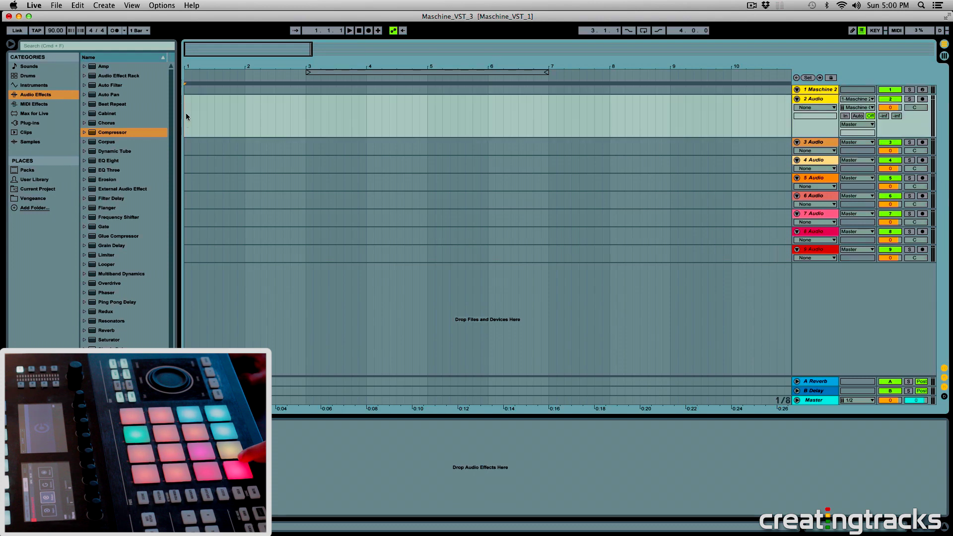
left_click(186, 91)
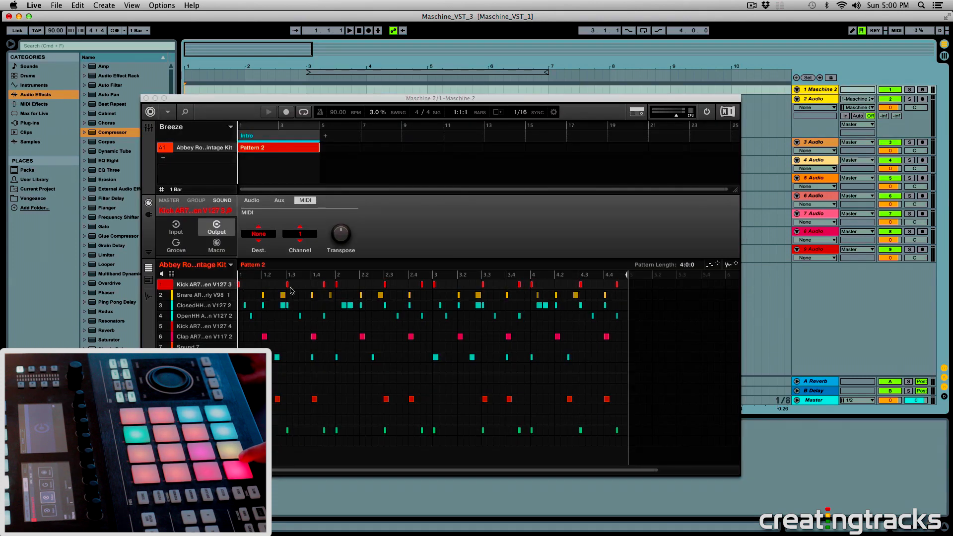
left_click_drag(640, 286, 238, 288)
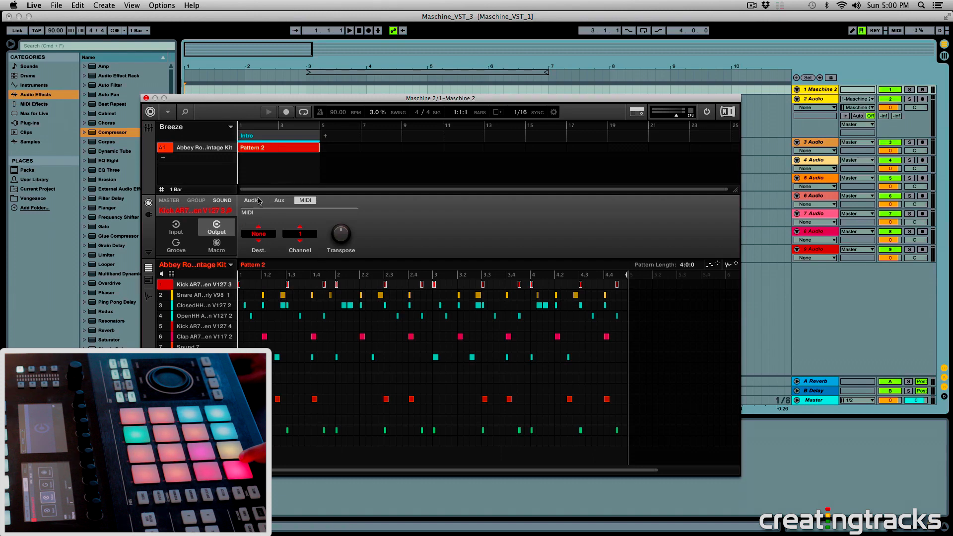
left_click(253, 200)
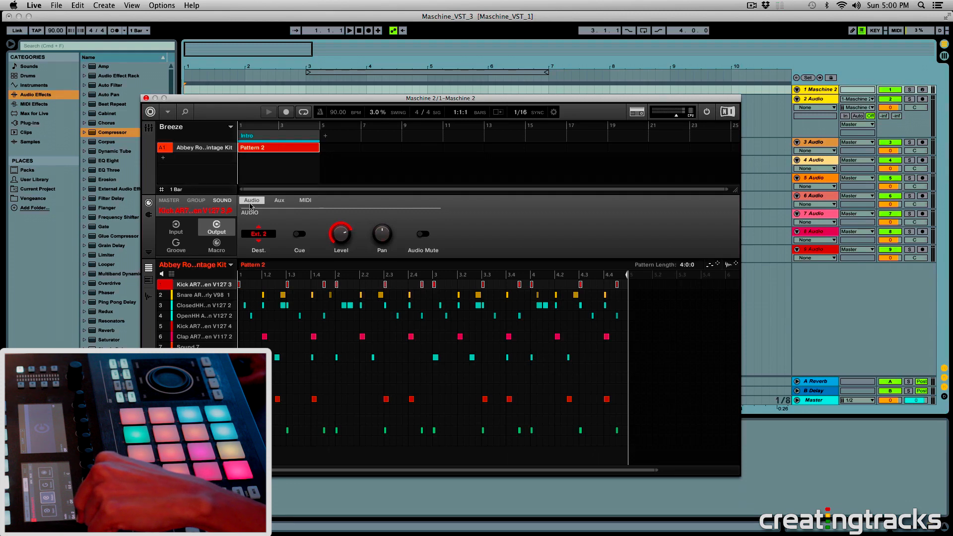
left_click(834, 92)
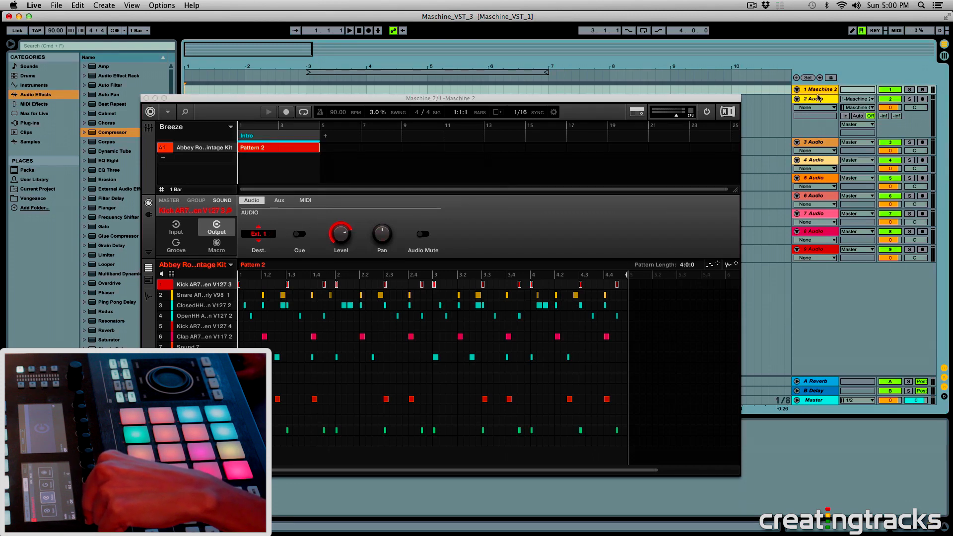
- Select the kick, clap, pedal hi-hat and other sounds in turn, giving each its own Ext. output, through Ext. 9
left_click(818, 94)
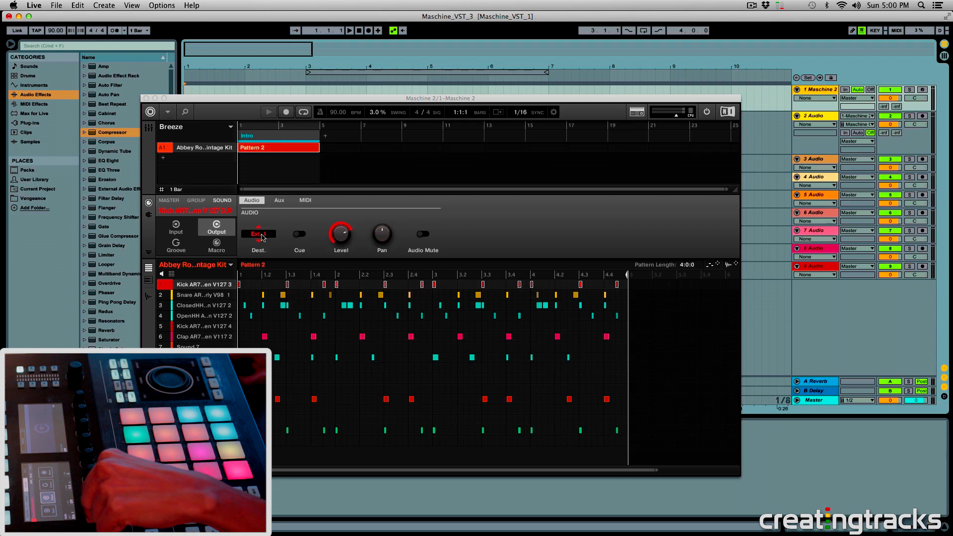
left_click(259, 233)
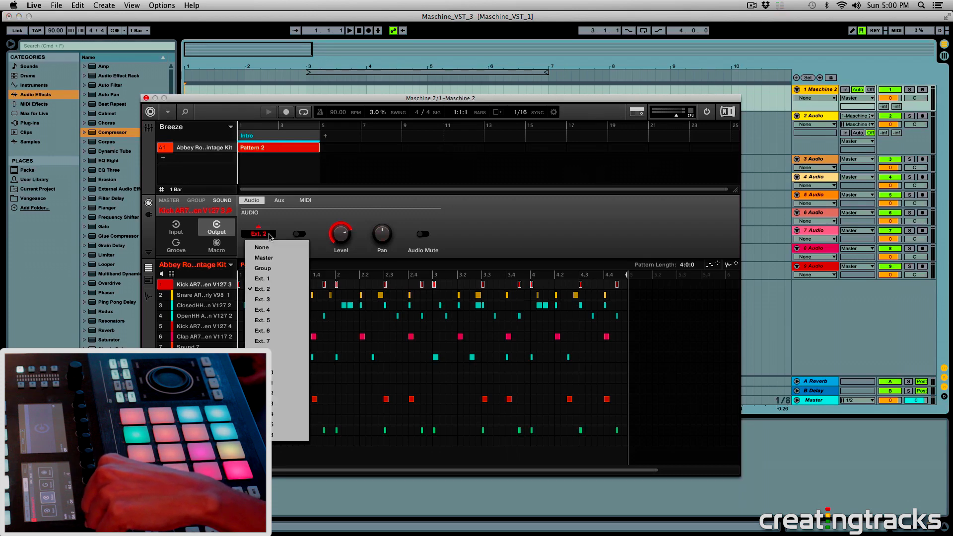
left_click(277, 290)
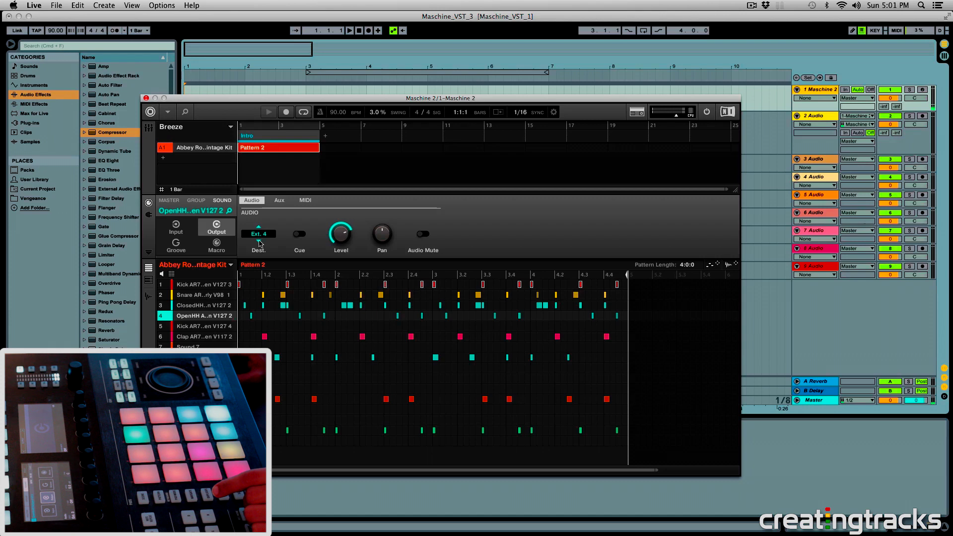
left_click_drag(256, 326, 633, 326)
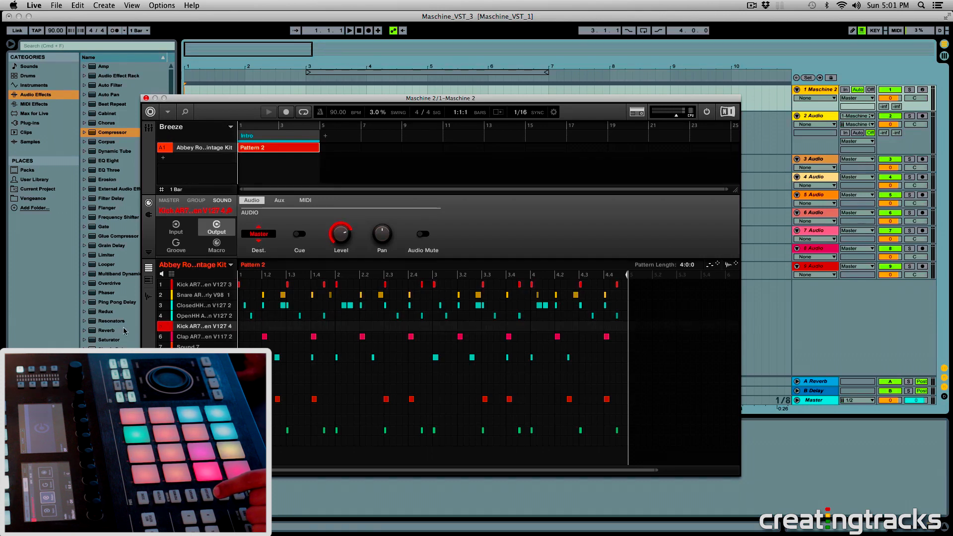
left_click(199, 337)
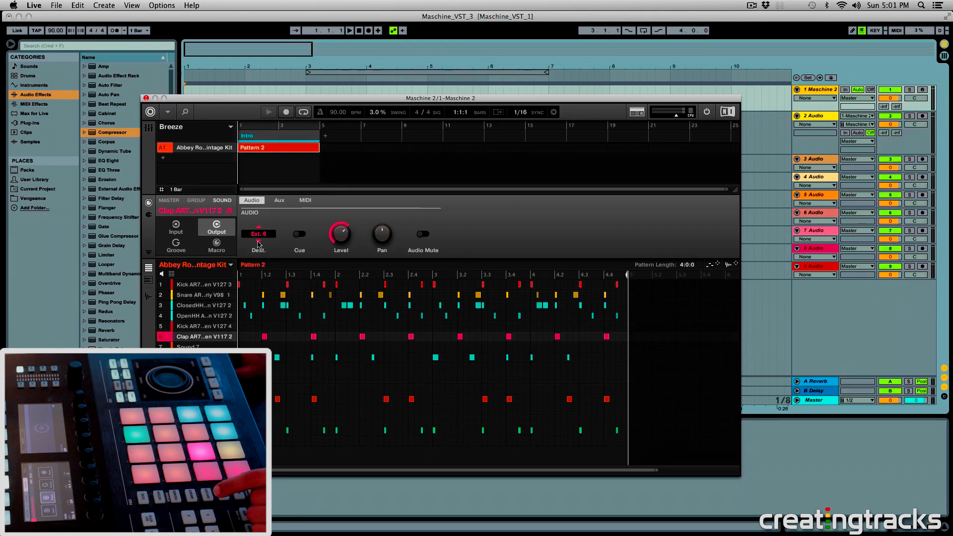
left_click(200, 358)
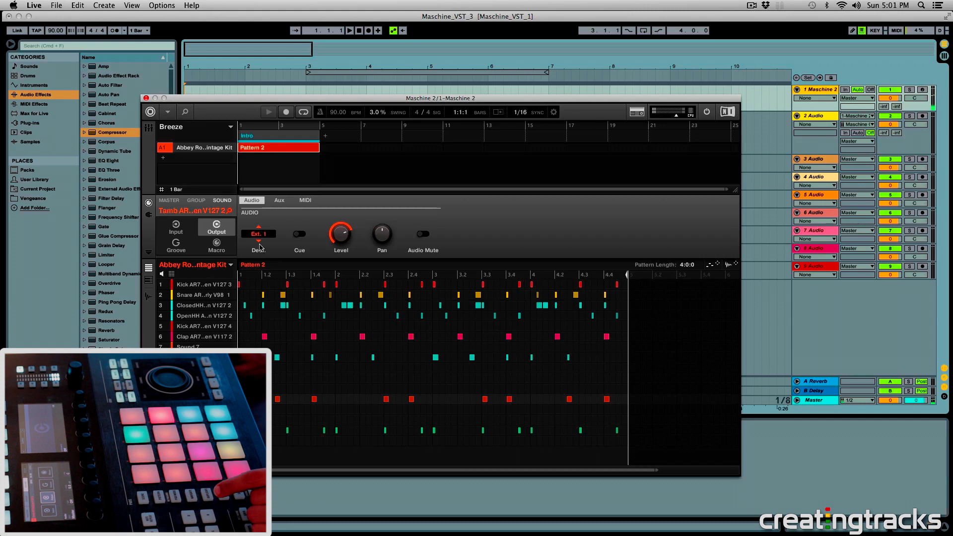
left_click(258, 242)
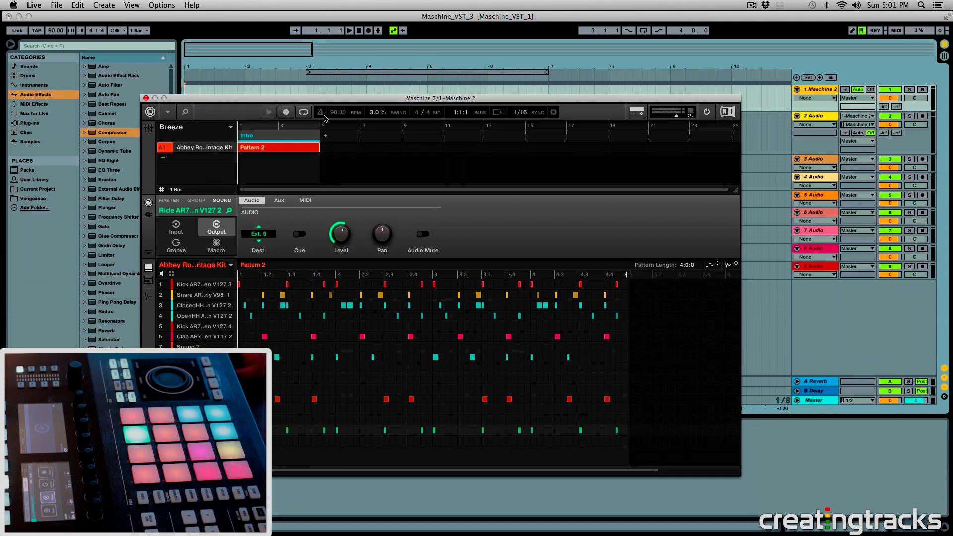
left_click_drag(574, 98, 716, 27)
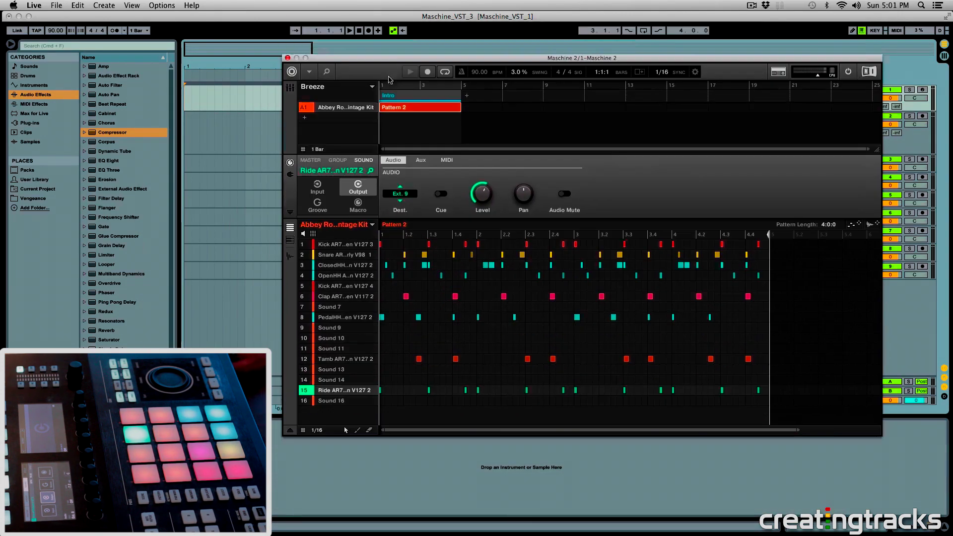
- Move the Maschine window aside and make sure the Maschine track is switched on
left_click_drag(389, 39, 338, 328)
left_click(816, 159)
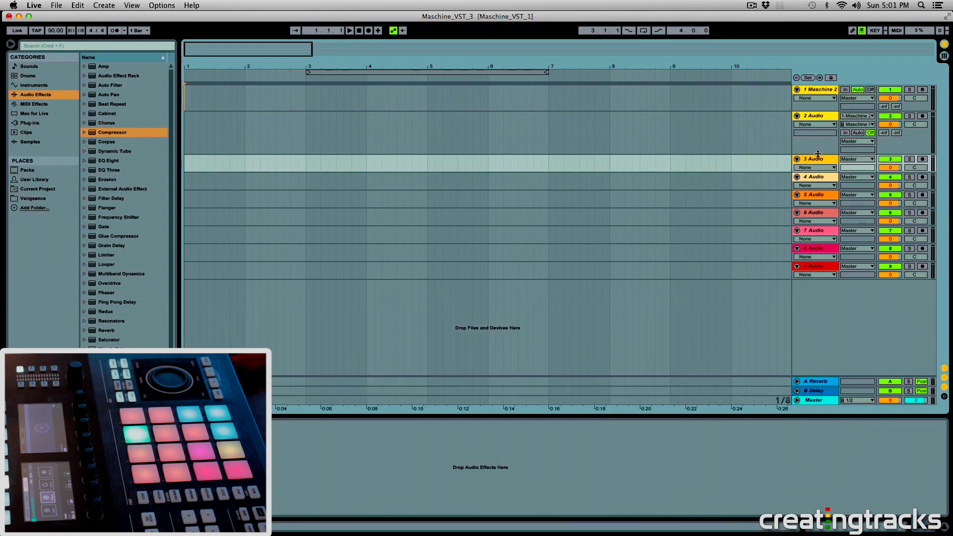
left_click_drag(817, 155, 821, 130)
left_click(821, 90)
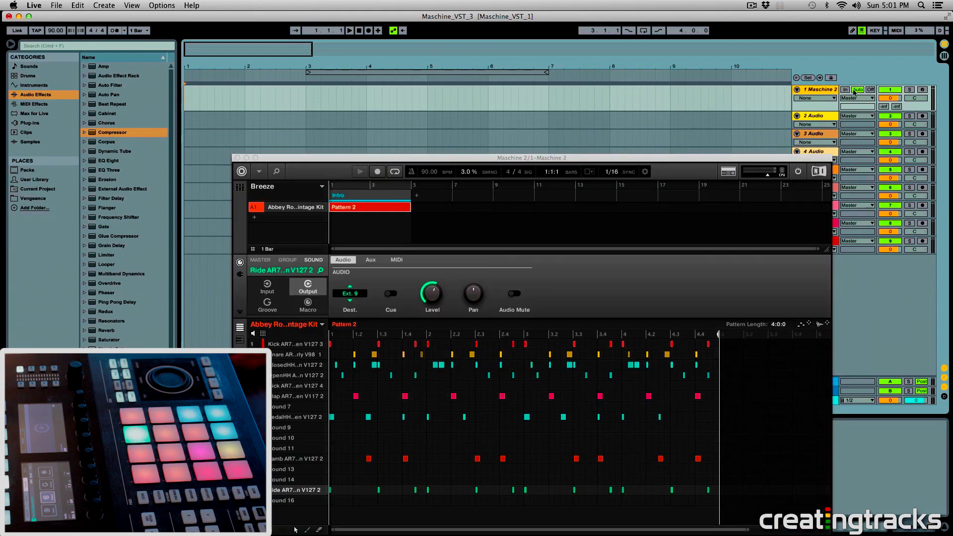
left_click(891, 91)
- Play the pattern briefly, then select tracks 2–9 and show their In/Out routing
key("space")
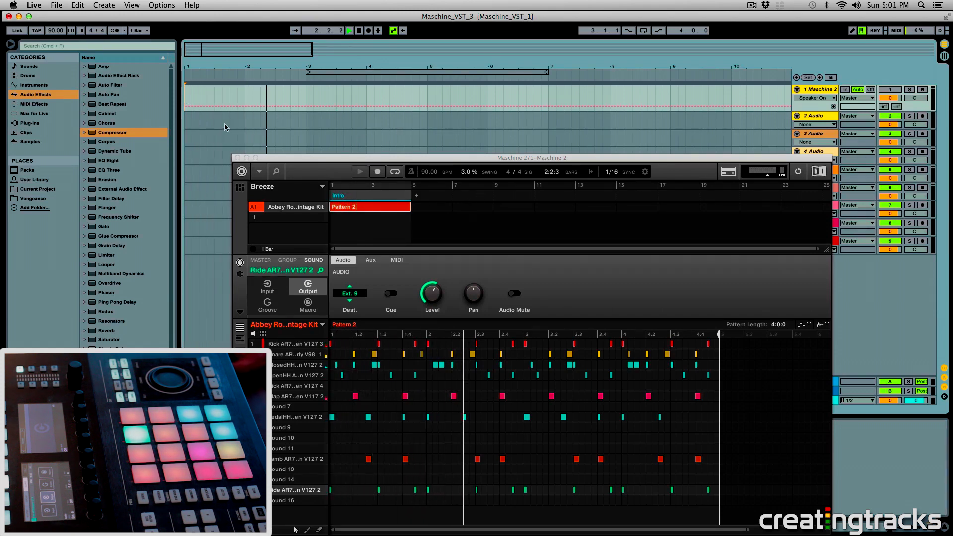
left_click(186, 123)
key("space")
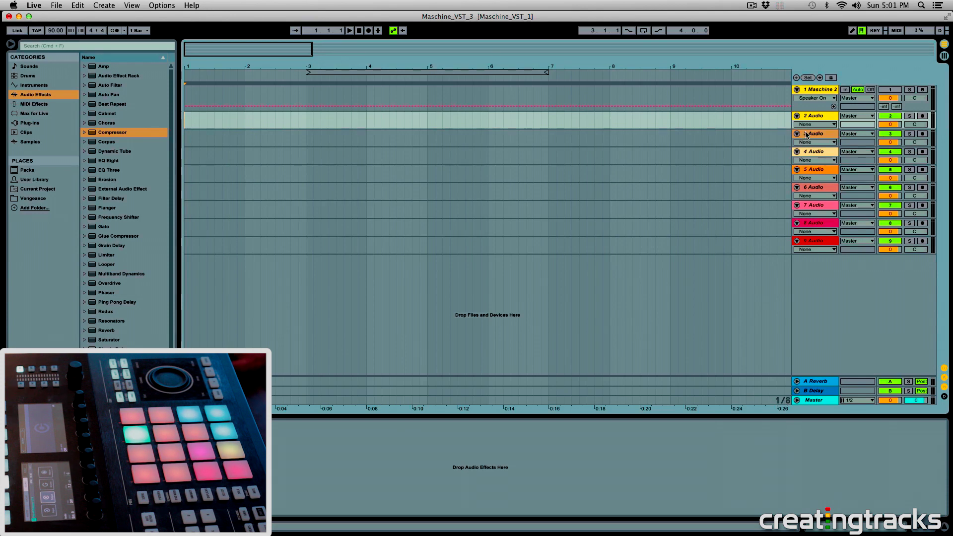
key("super+a")
key("alt+plus")
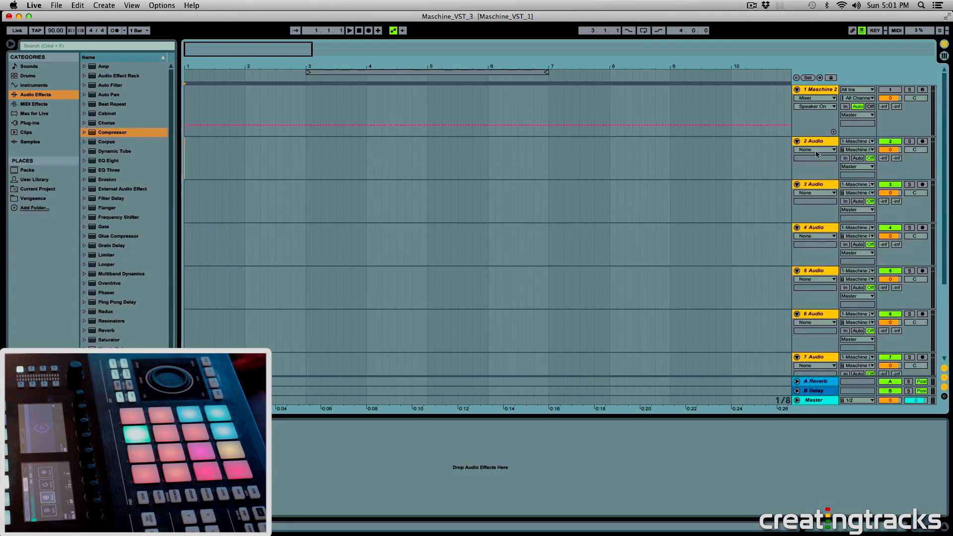
- Set Monitor to In on audio tracks 2–9 and play from bar 1 to check levels
left_click(845, 158)
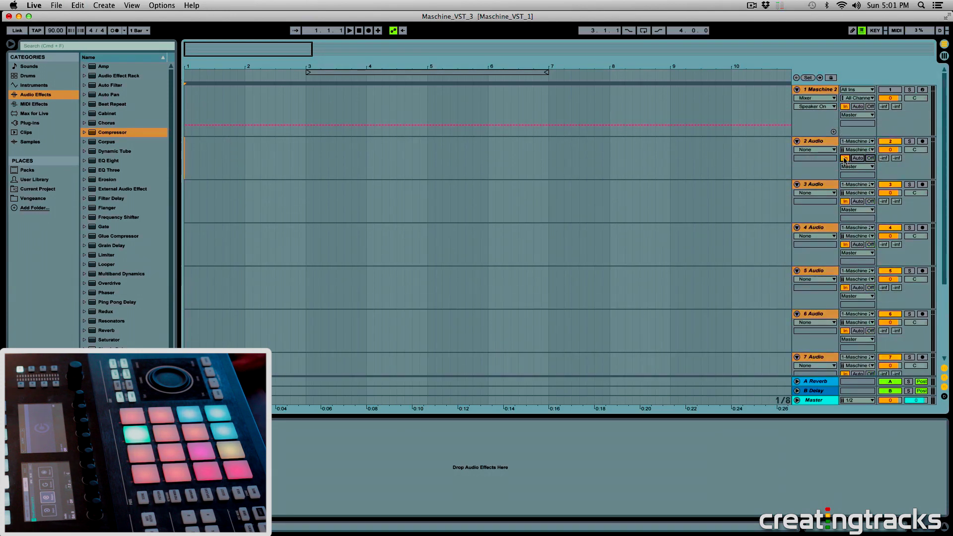
left_click(740, 112)
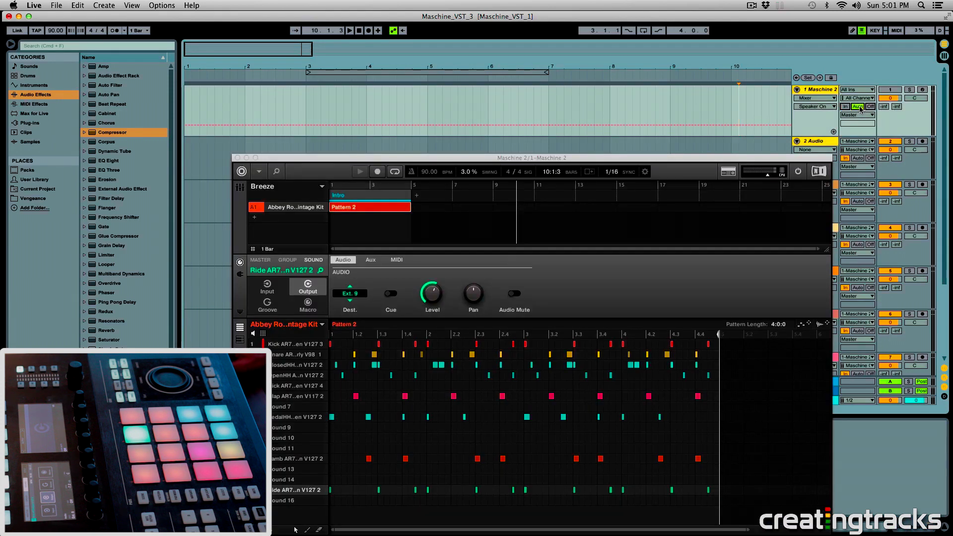
left_click(184, 165)
key("space")
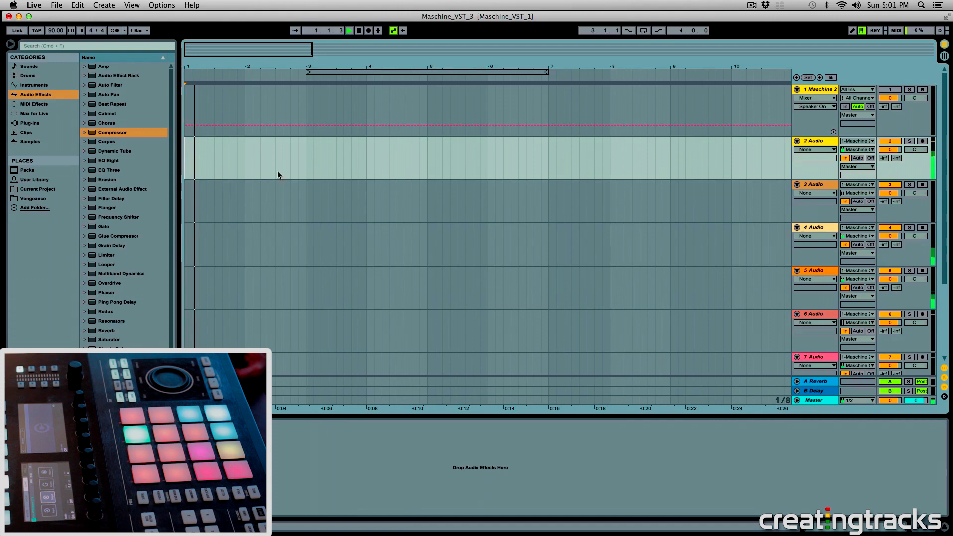
- Shrink all track lanes so track 9 fits on screen, and reopen the Maschine 2 window
left_click(811, 188)
key("super+a")
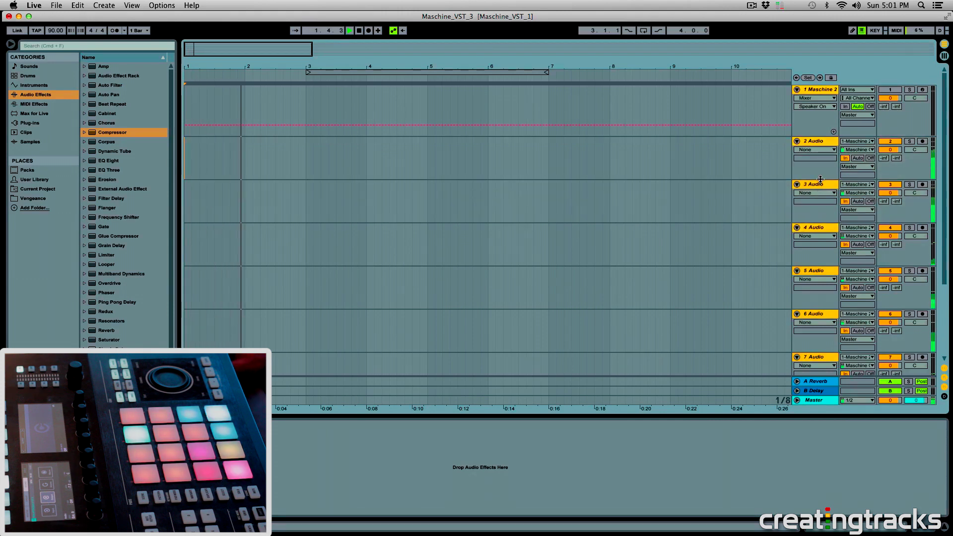
left_click_drag(822, 179, 822, 152)
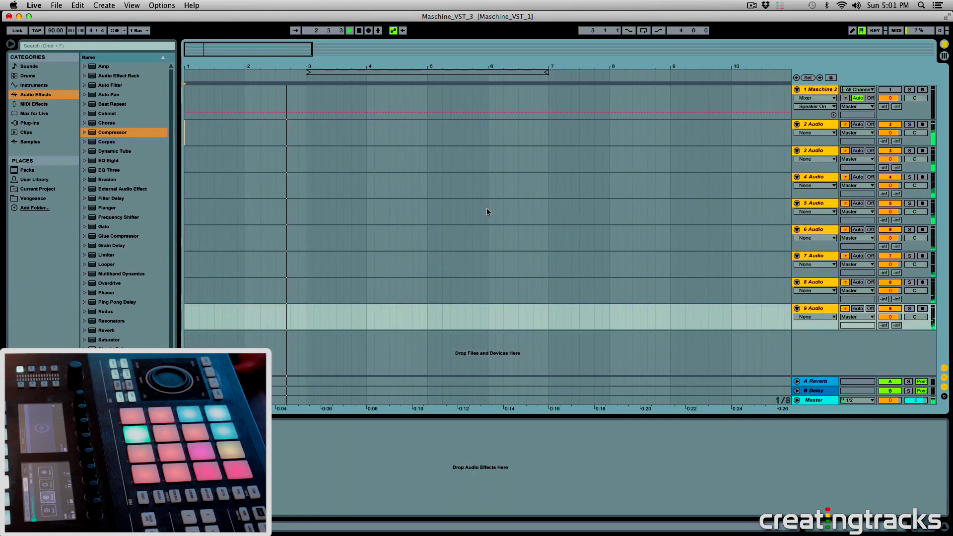
left_click(465, 211)
left_click(306, 155)
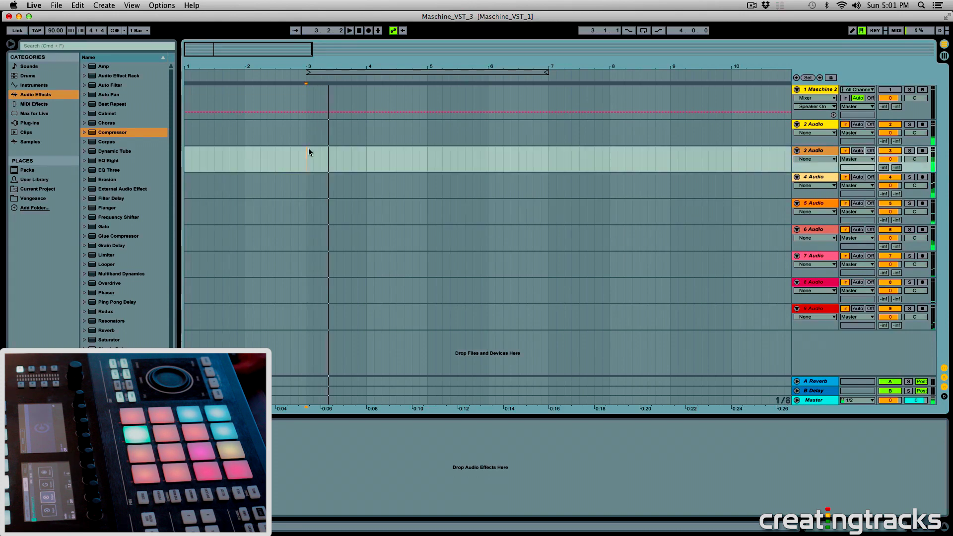
left_click(191, 102)
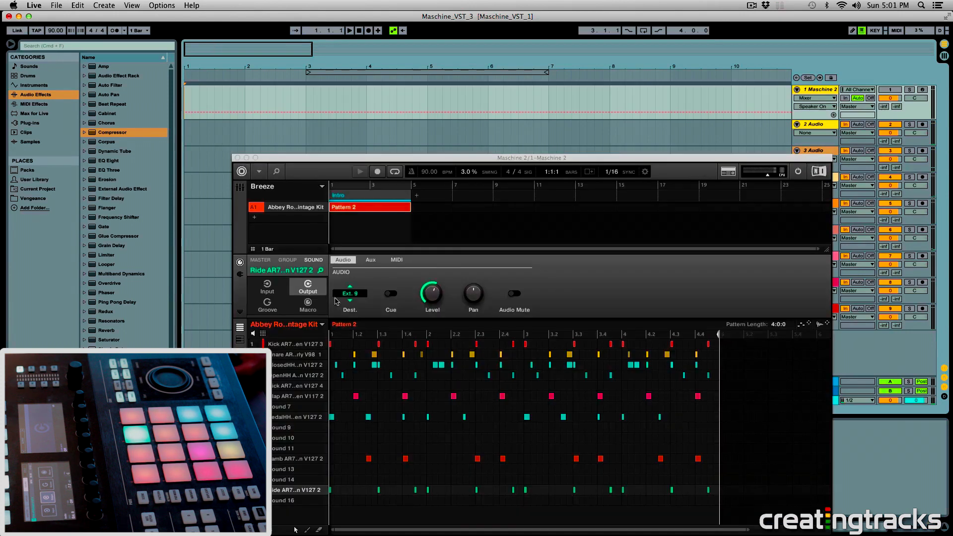
- Close the Maschine 2 window and click down through the audio track lanes
left_click(264, 129)
left_click(607, 156)
left_click(614, 184)
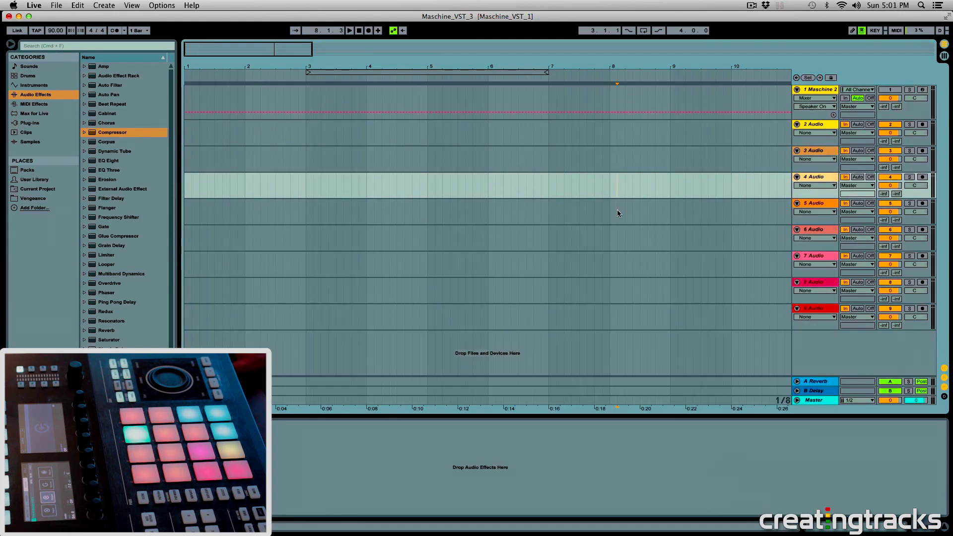
left_click(618, 210)
left_click(622, 237)
left_click(626, 263)
left_click(637, 290)
left_click(652, 315)
left_click(723, 158)
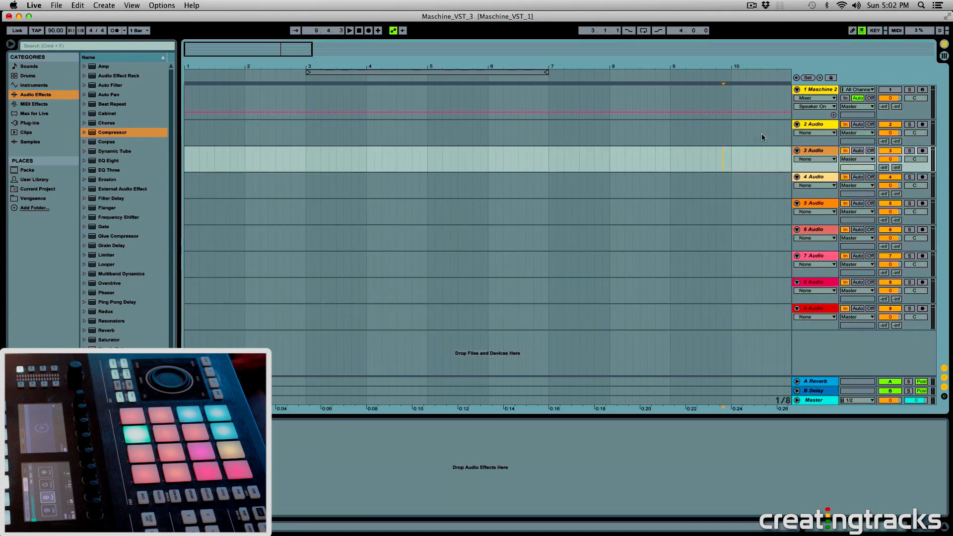
- Arm audio tracks 2–9 for recording and return the song position to bar 1
left_click(823, 125)
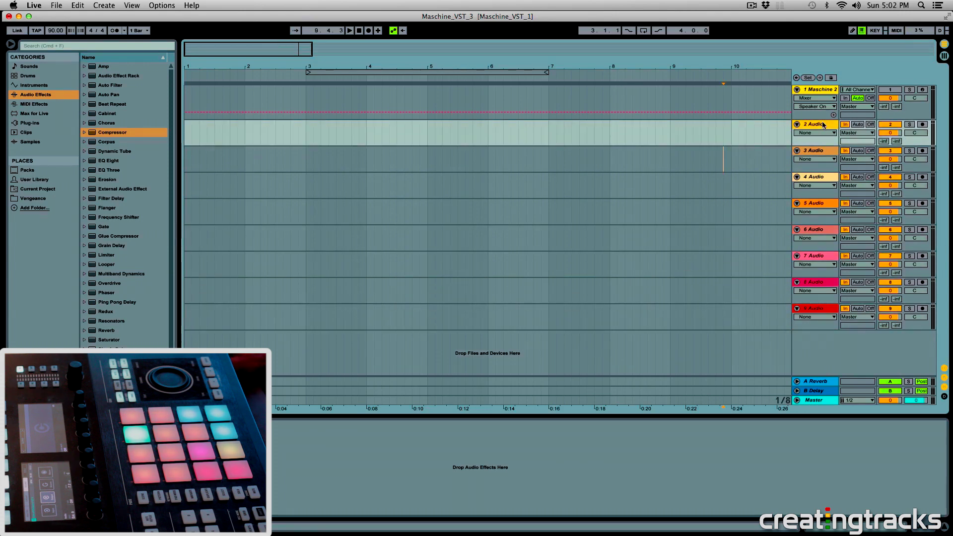
left_click(815, 311, "shift")
left_click(924, 310)
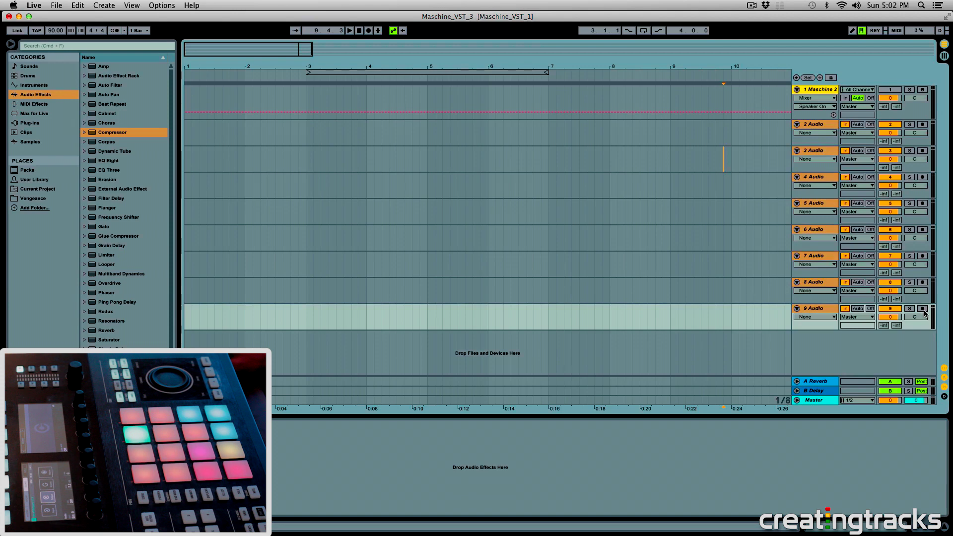
left_click(185, 134)
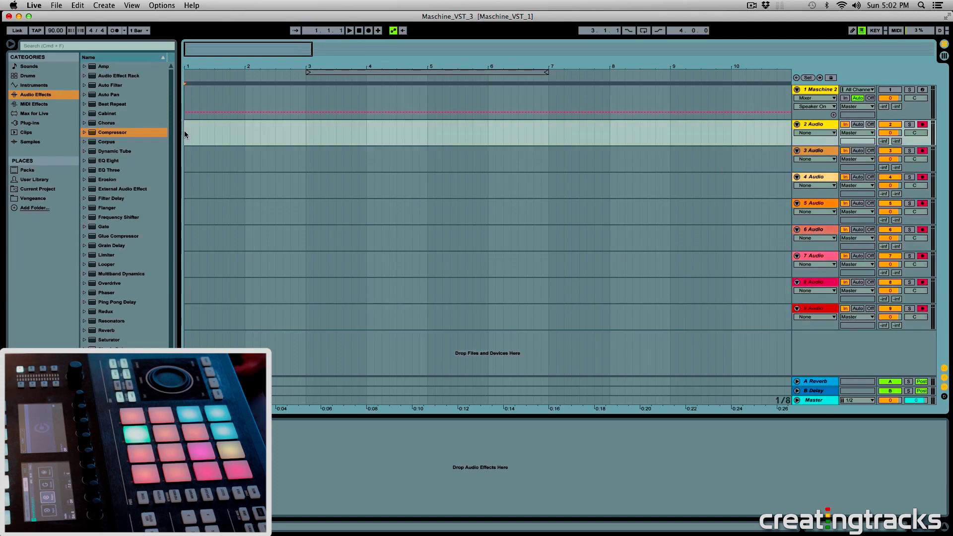
- Arrangement-record the pattern into tracks 2–9 while moving the Maschine window aside, then stop
left_click(368, 30)
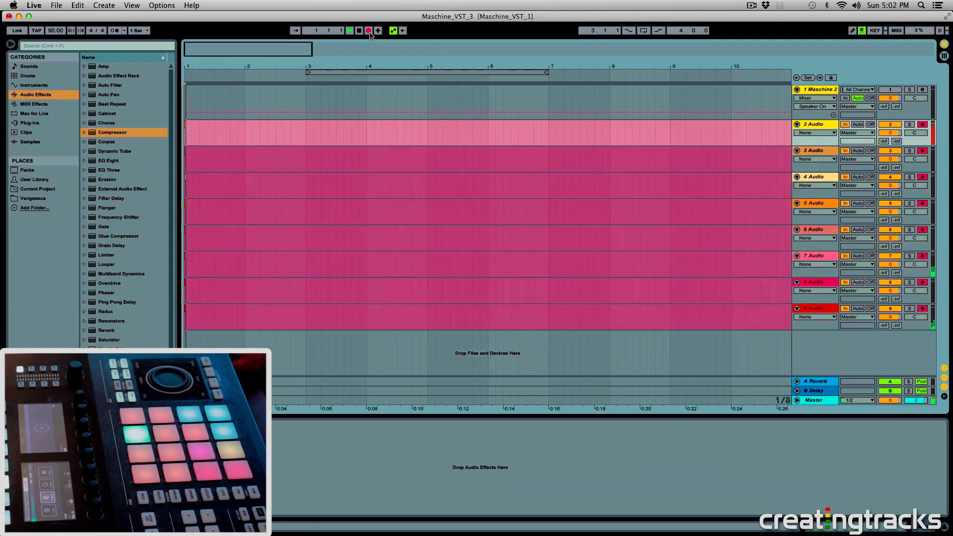
key("super+alt+p")
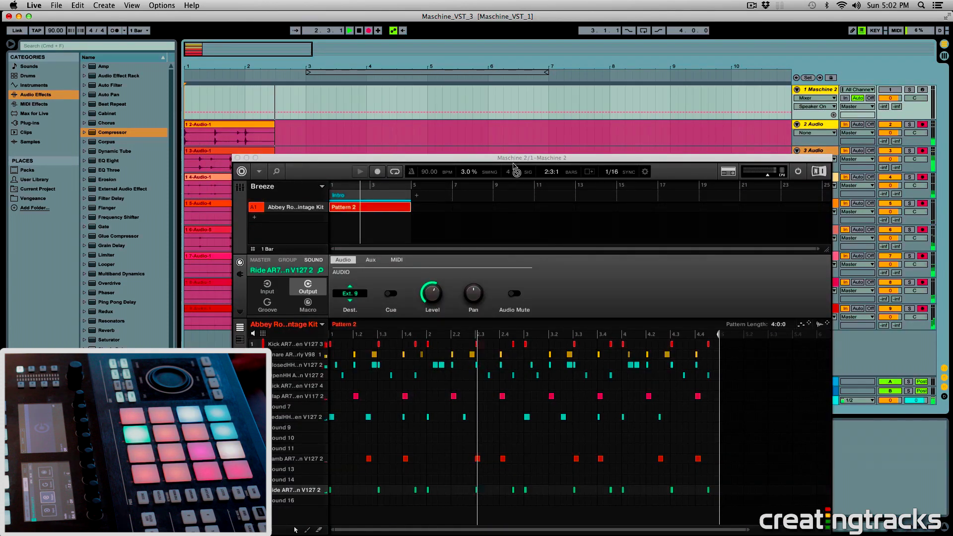
mouse_move(515, 157)
left_mouse_down()
mouse_move(488, 372)
mouse_move(454, 243)
left_mouse_up()
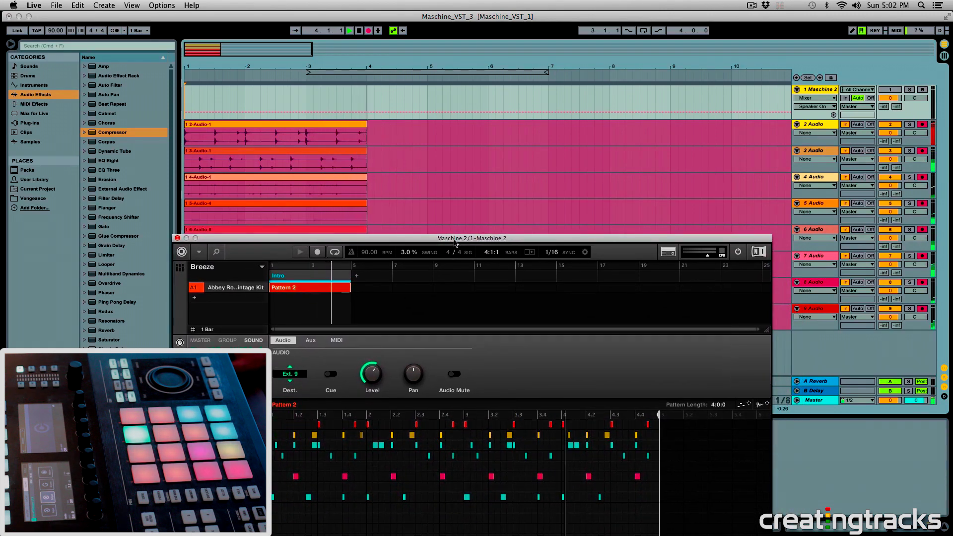
mouse_move(455, 242)
left_mouse_down()
mouse_move(486, 256)
mouse_move(505, 310)
left_mouse_up()
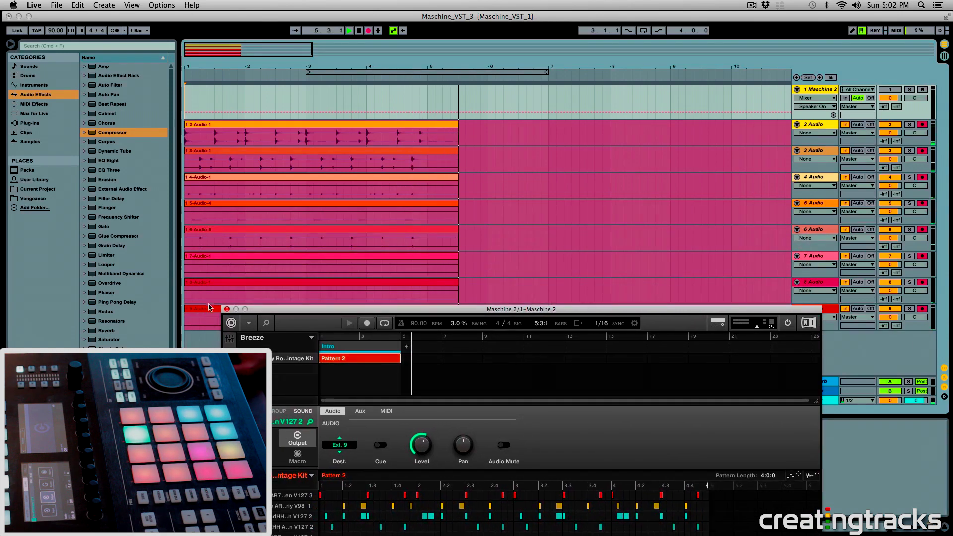
key("space")
left_click(429, 159)
- Stop recording and select audio tracks 2 through 9
left_click_drag(424, 138, 565, 321)
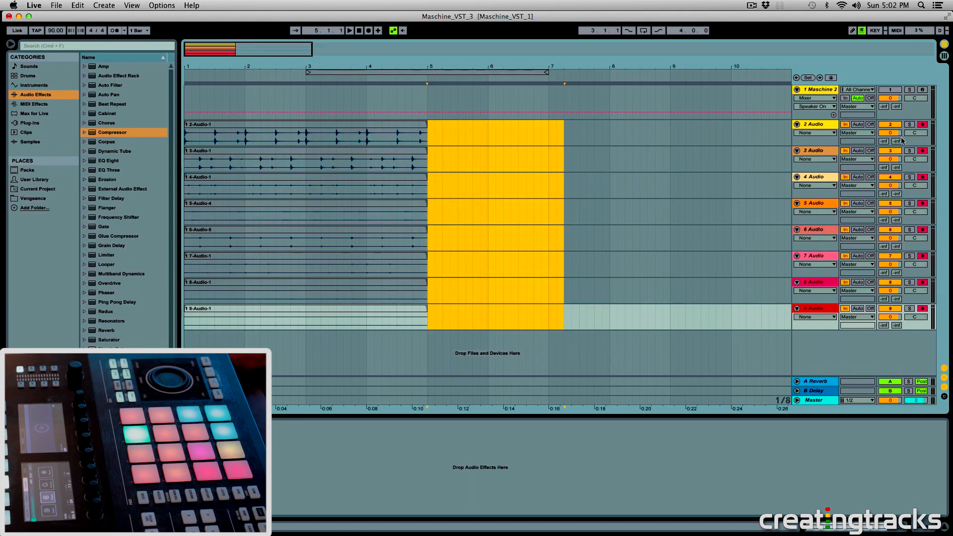
left_click(825, 140)
right_click(825, 311)
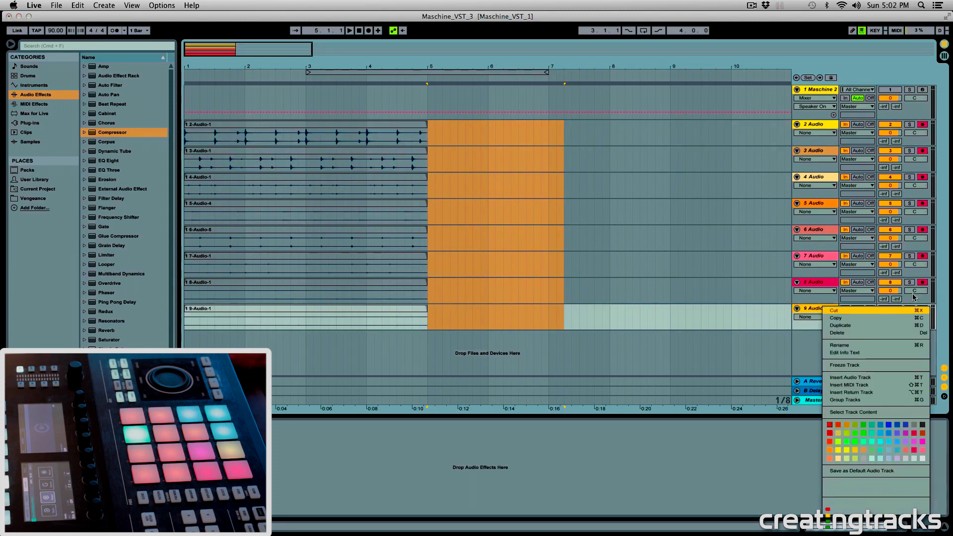
key("Escape")
left_click(816, 127)
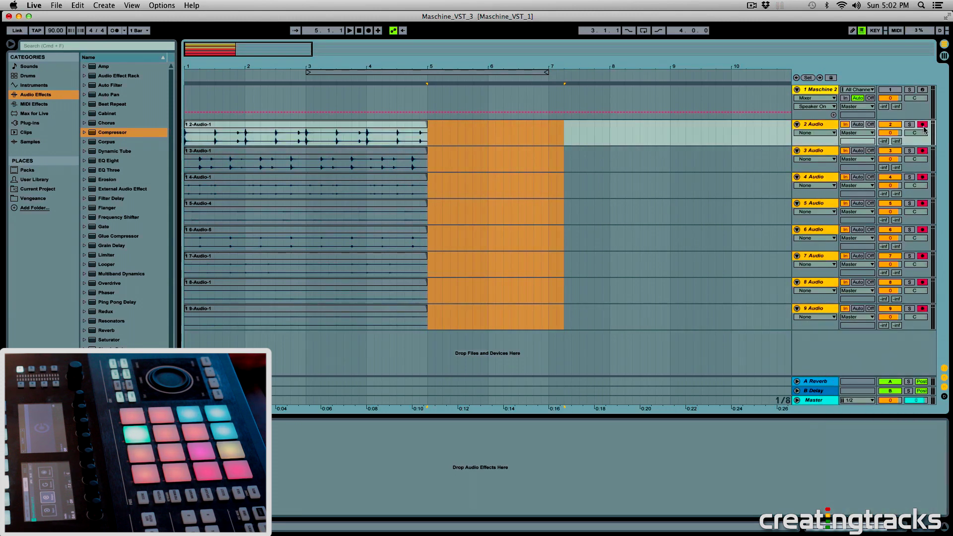
- Disarm tracks 2–9 and switch their monitoring from In to Auto
left_click(923, 126)
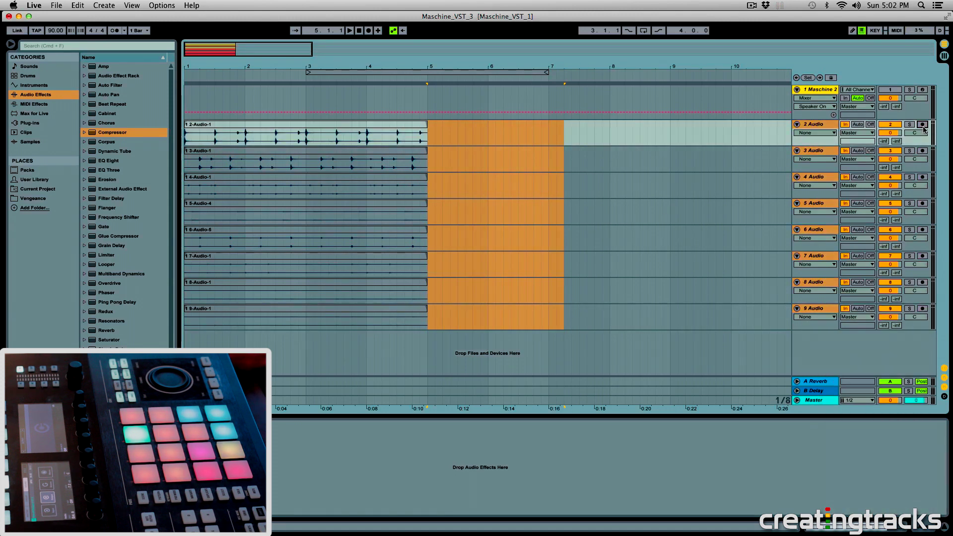
left_click(854, 127)
left_click(268, 143)
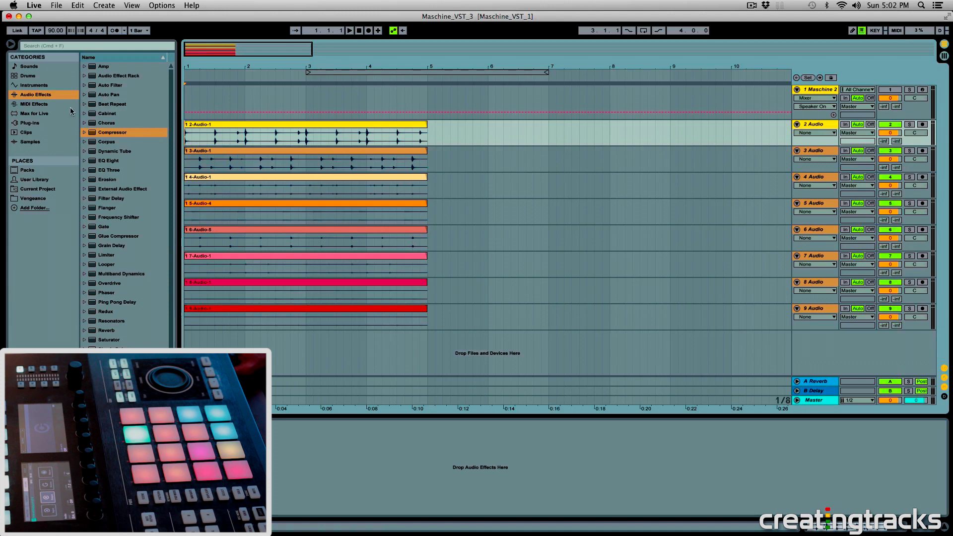
- Play back and solo tracks 2 through 6 in turn, then unsolo and select EQ Eight
key("plus")
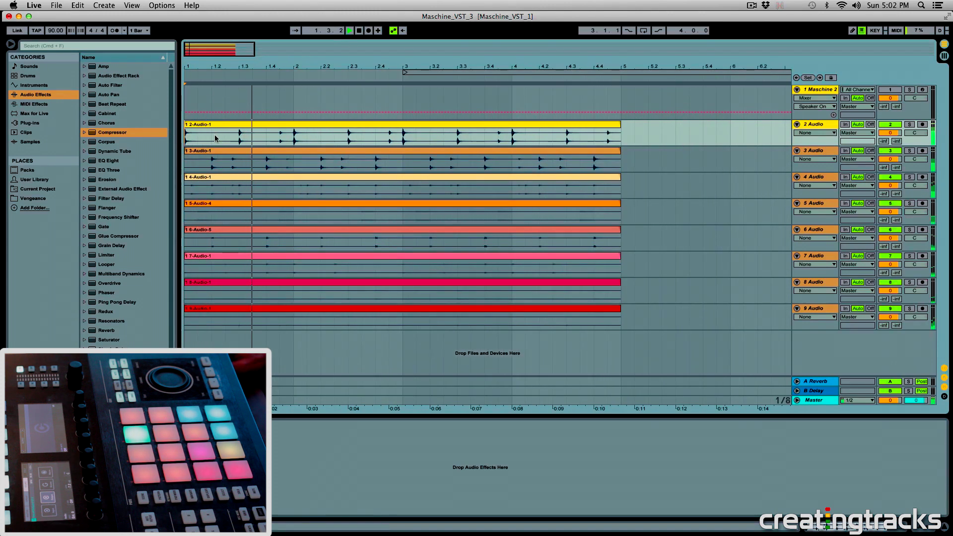
left_click(200, 136)
left_click(909, 124)
key("space")
left_click(910, 151)
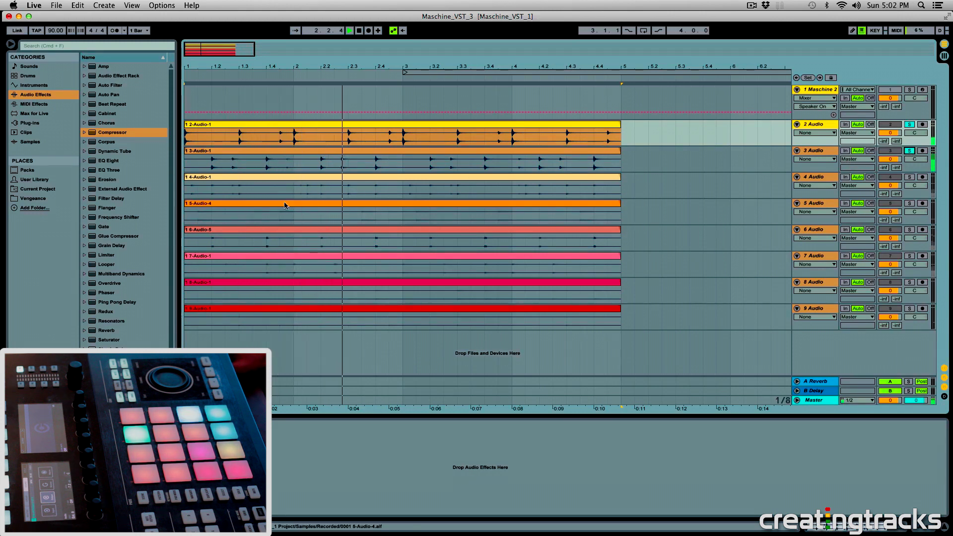
left_click(907, 176)
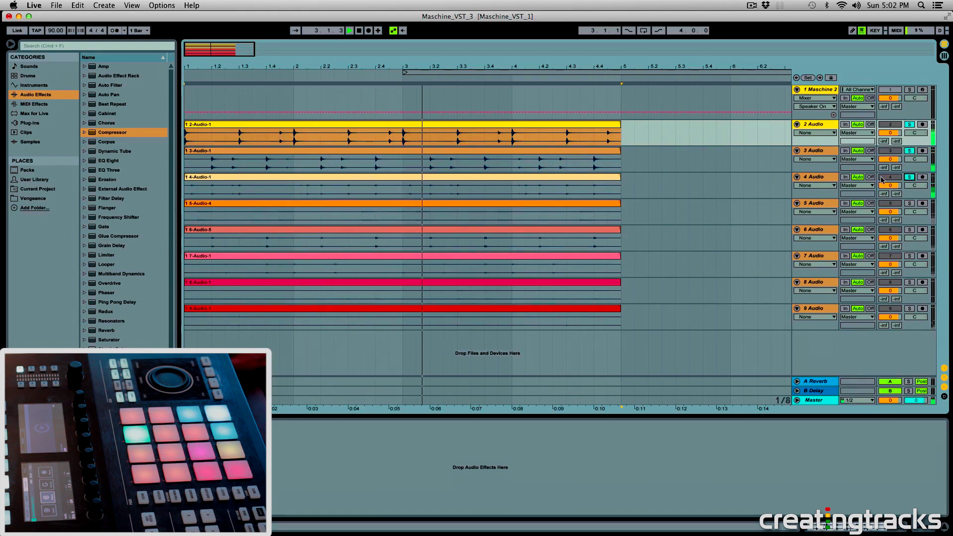
left_click(910, 204)
left_click(909, 229)
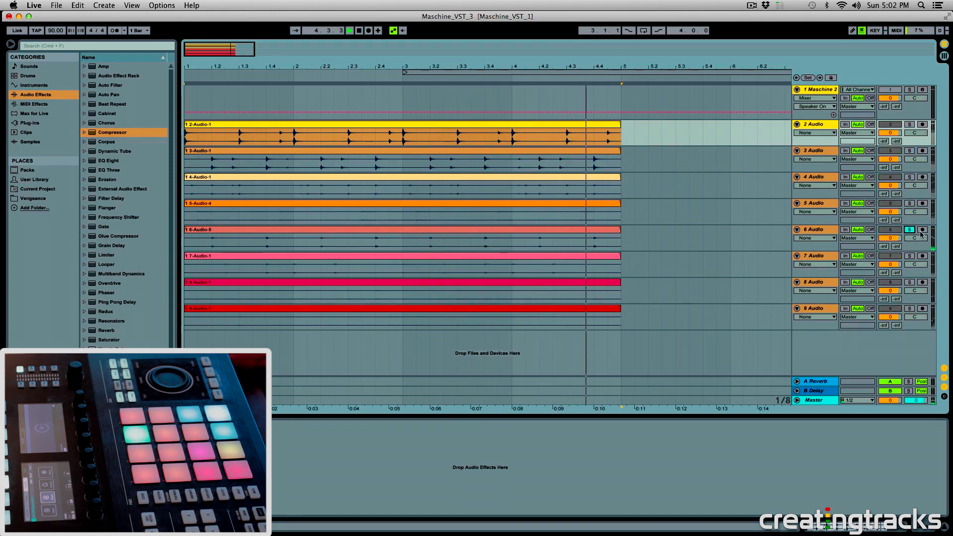
left_click(123, 134)
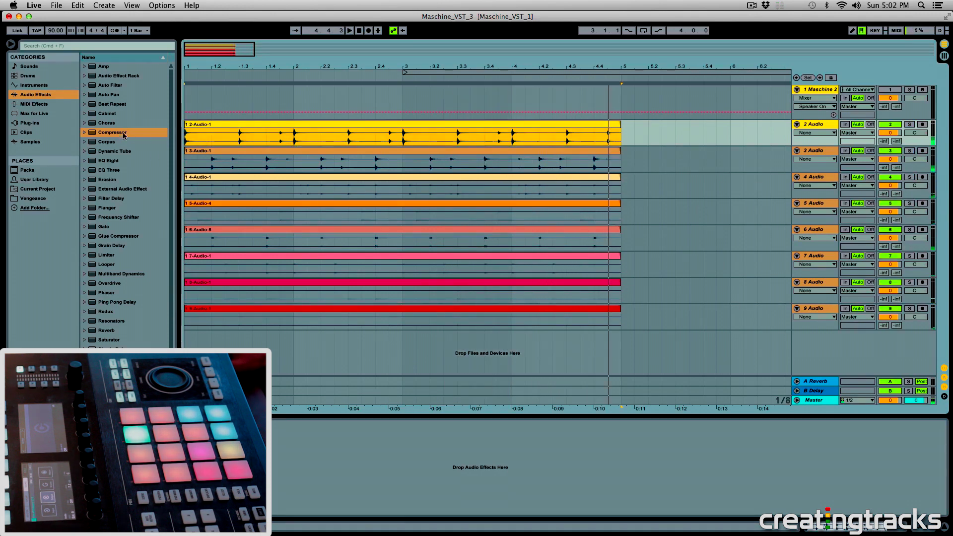
left_click(106, 162)
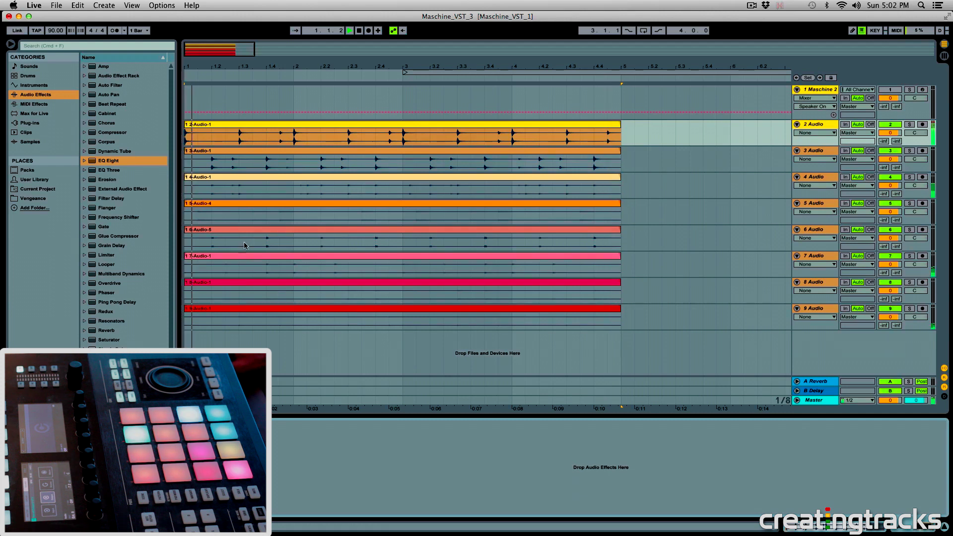
- Drop EQ Eight onto audio tracks 3 and 4 during drum playback, then stop
key("space")
left_click_drag(108, 160, 230, 155)
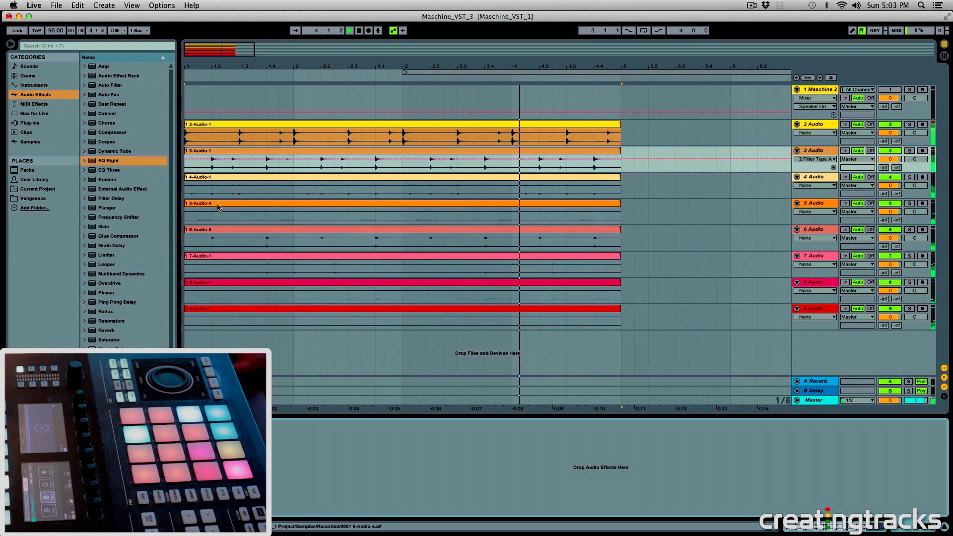
left_click(225, 188)
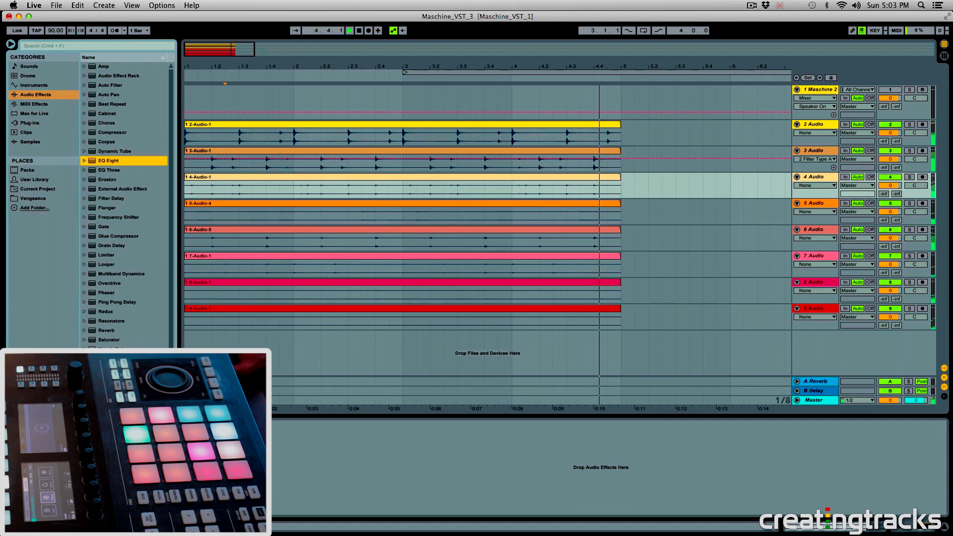
key("space")
key("space")
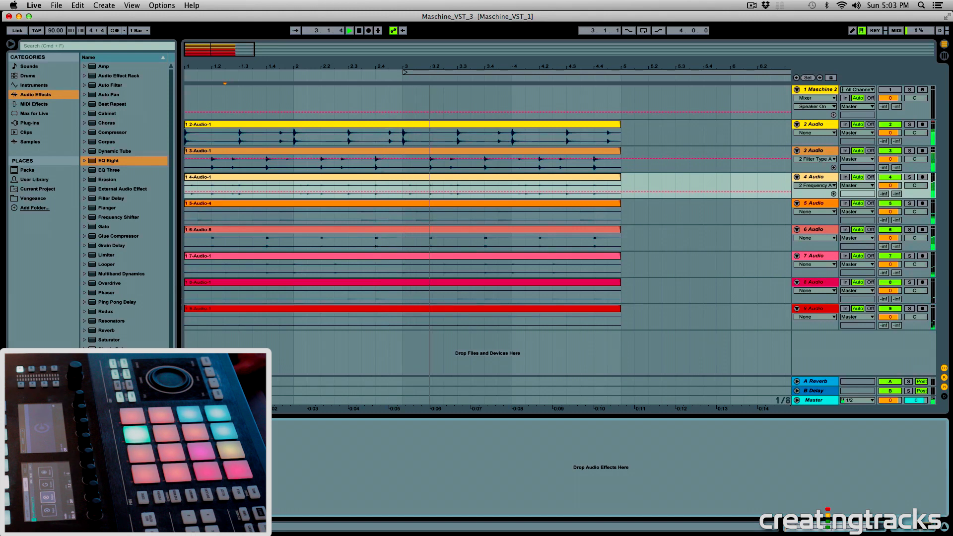
left_click(614, 150)
key("space")
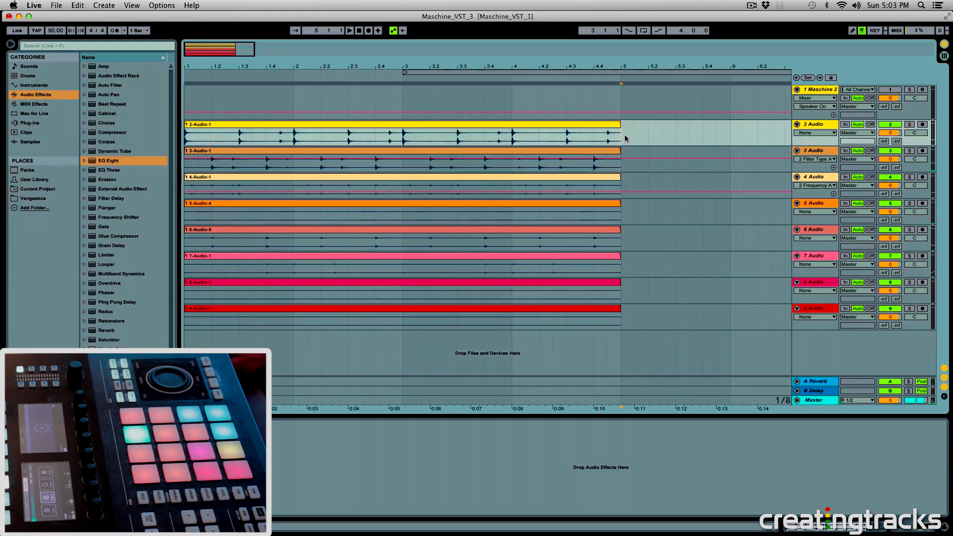
- Fold all recorded audio tracks and reopen the Maschine 2 window showing Pattern 2
left_click_drag(614, 140, 330, 276)
left_click(334, 268)
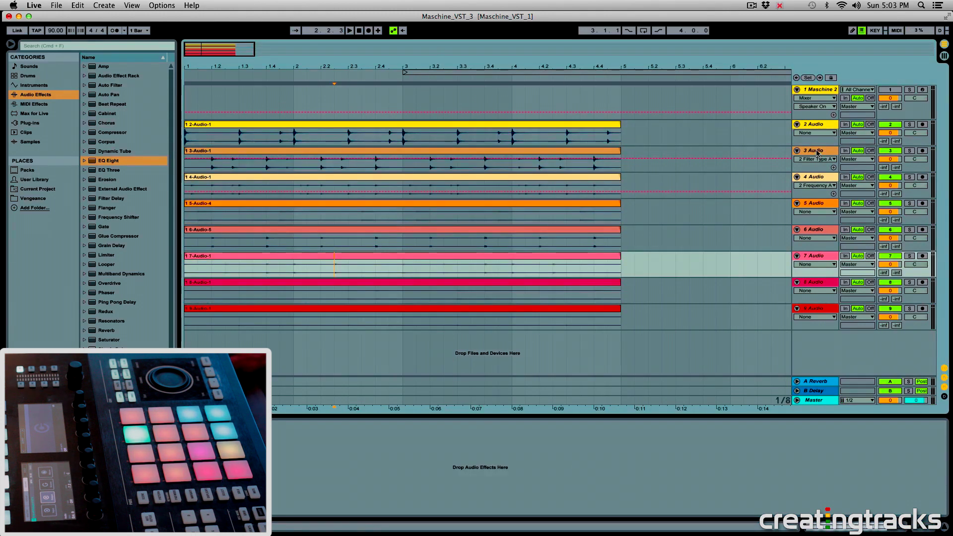
left_click(796, 151, "alt")
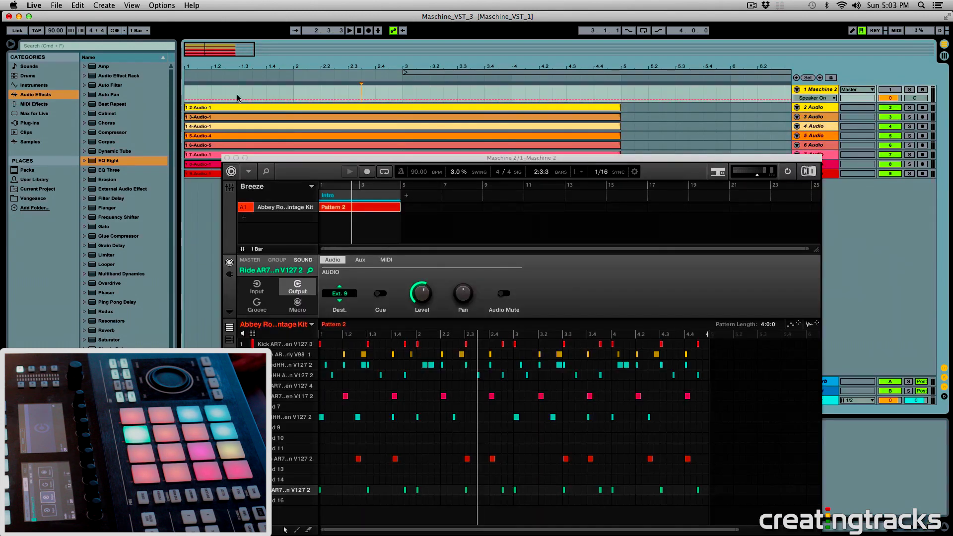
left_click(187, 99)
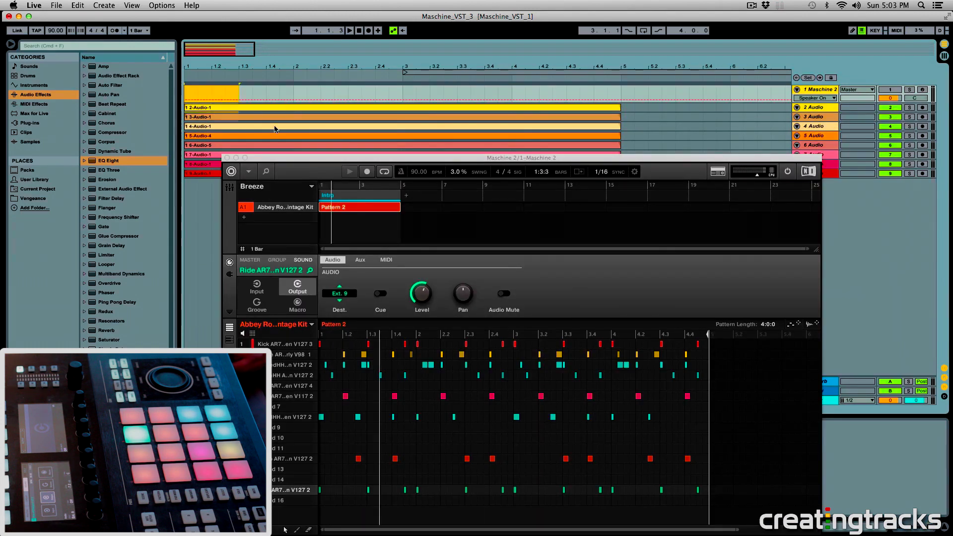